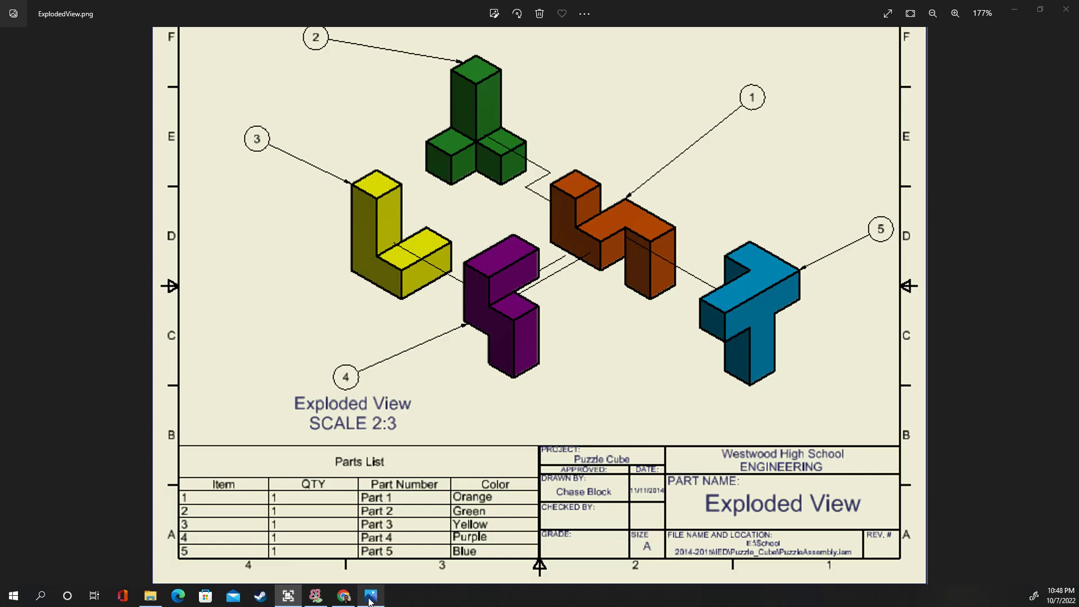
# Switch to the Puzzle Cube document in Onshape and check Parts 1 to 3 by toggling their visibility.
pyautogui.click(343, 596)
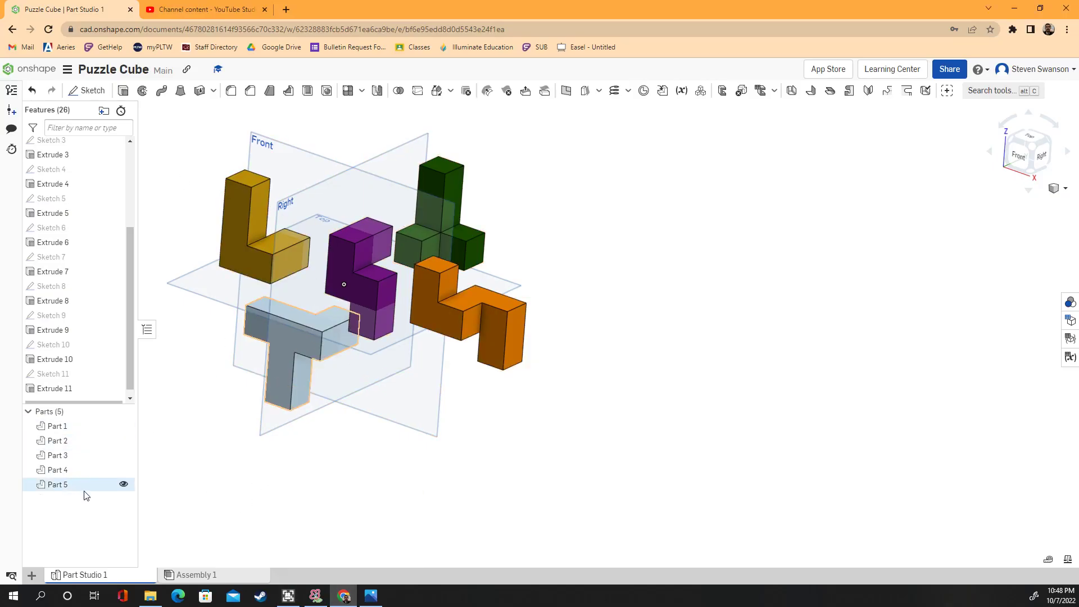
pyautogui.click(123, 425)
pyautogui.click(123, 440)
pyautogui.click(123, 455)
pyautogui.click(123, 454)
pyautogui.click(123, 440)
pyautogui.click(123, 426)
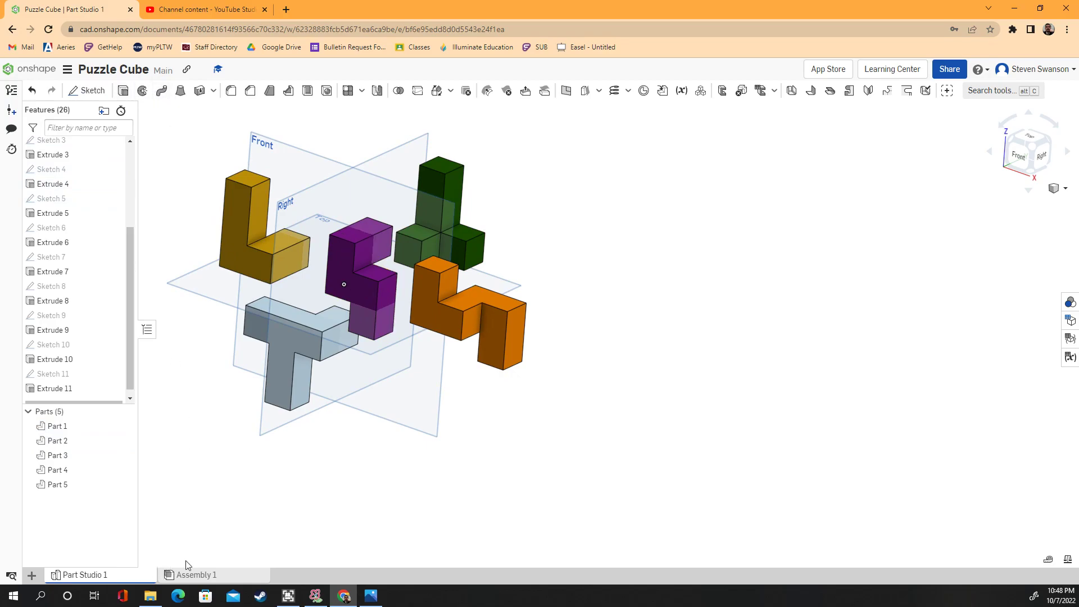
# Open Assembly 1 and insert Part 1 and Part 2 from Part Studio 1, placed apart from each other.
pyautogui.moveTo(198, 581)
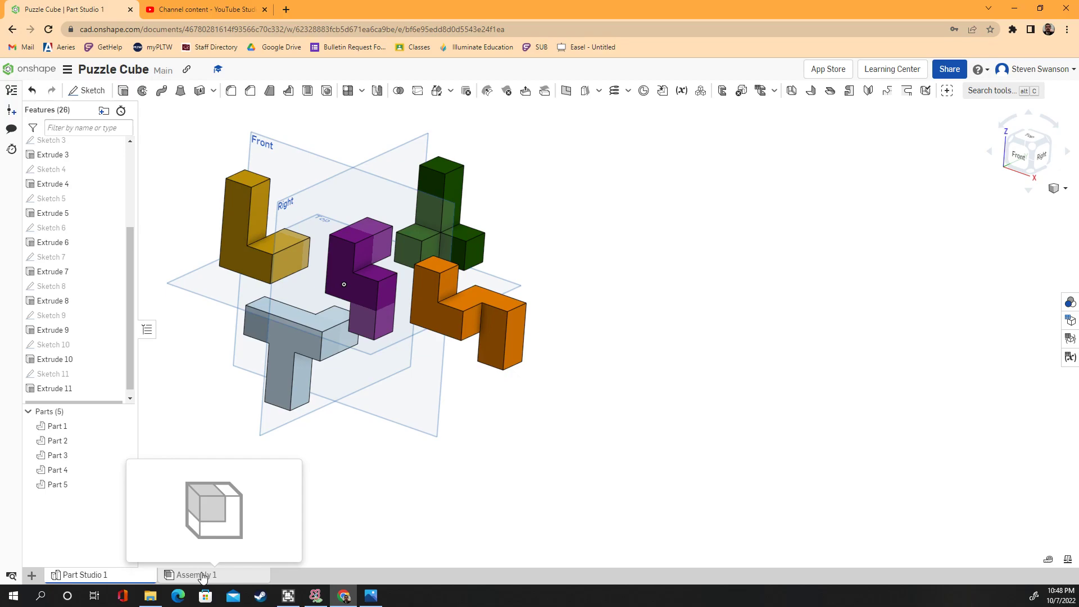
pyautogui.click(203, 577)
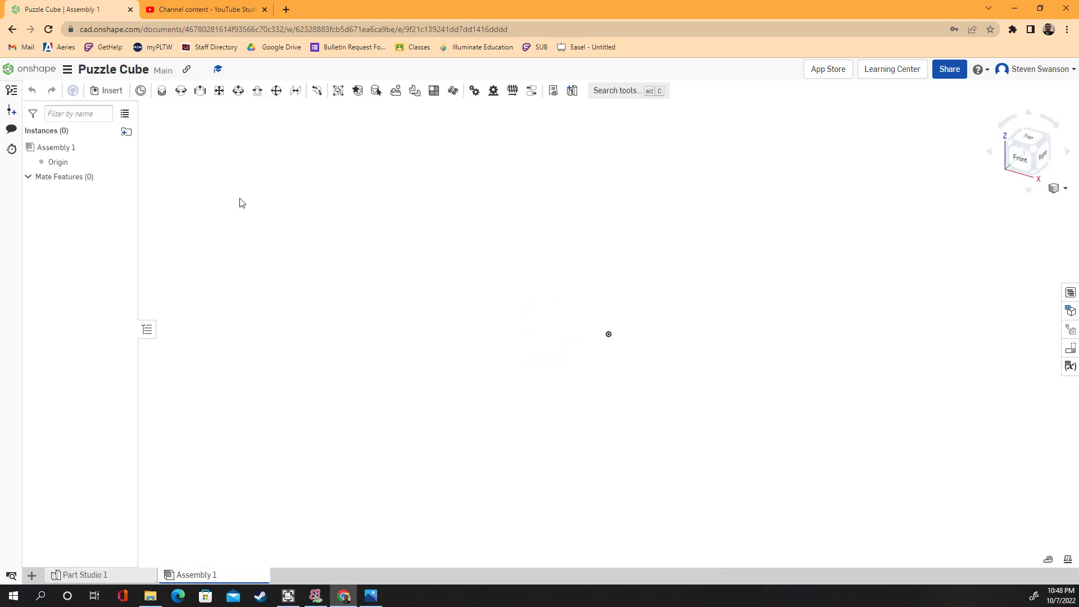
pyautogui.click(111, 92)
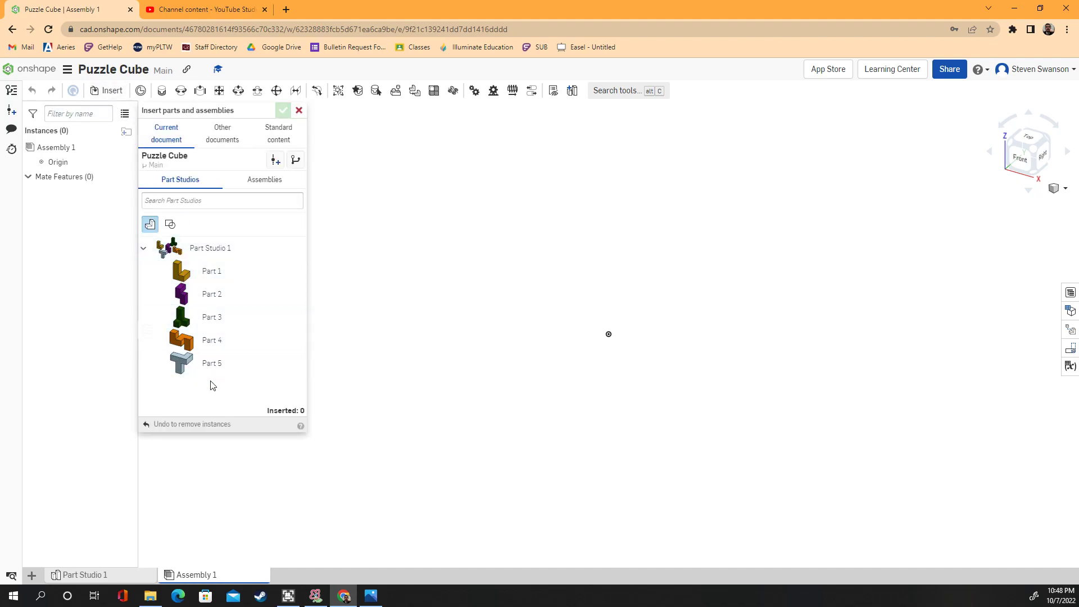
pyautogui.click(213, 275)
pyautogui.click(396, 203)
pyautogui.click(211, 294)
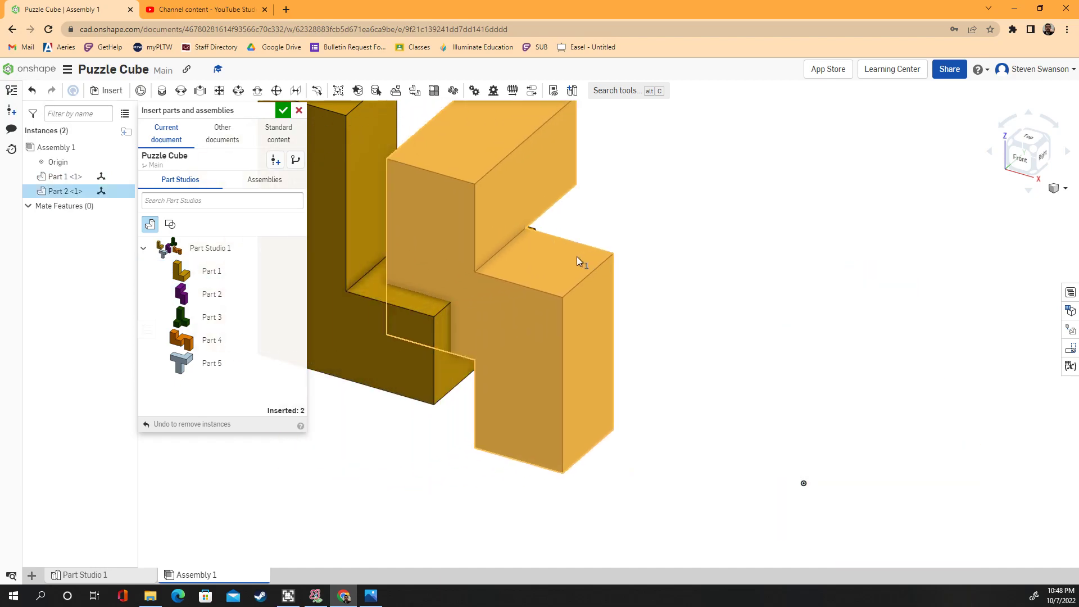
pyautogui.click(860, 243)
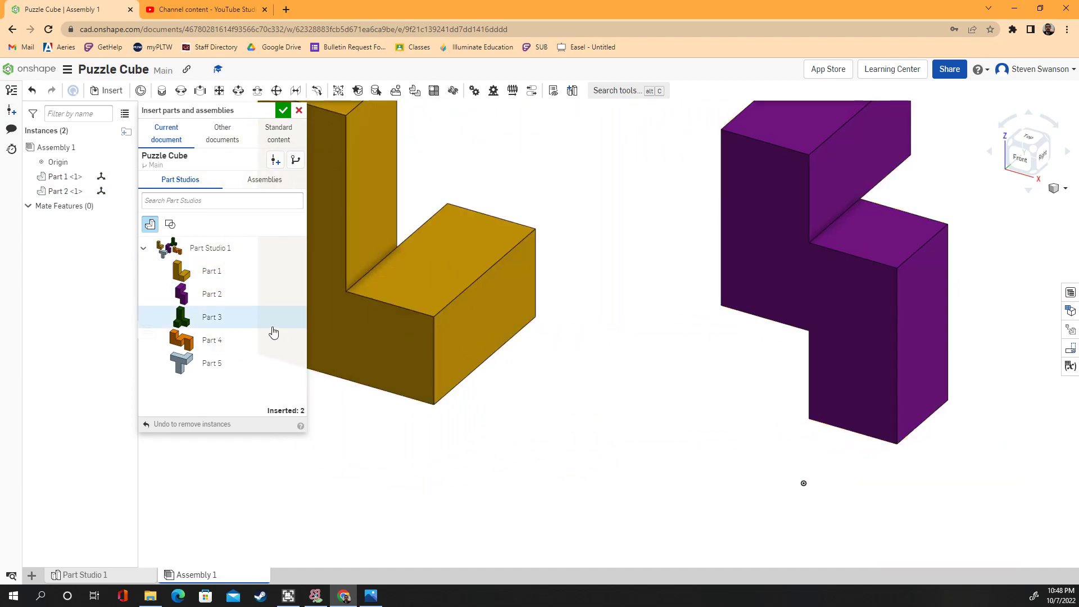
# Insert Part 3, Part 4 and Part 5 into the assembly and finish inserting.
pyautogui.click(205, 317)
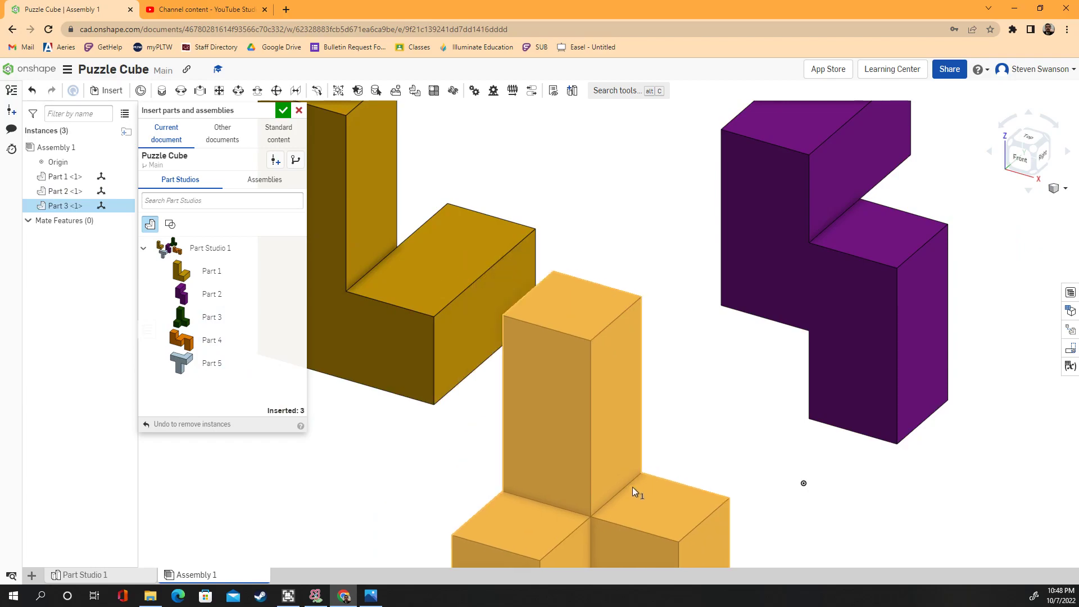
pyautogui.click(885, 514)
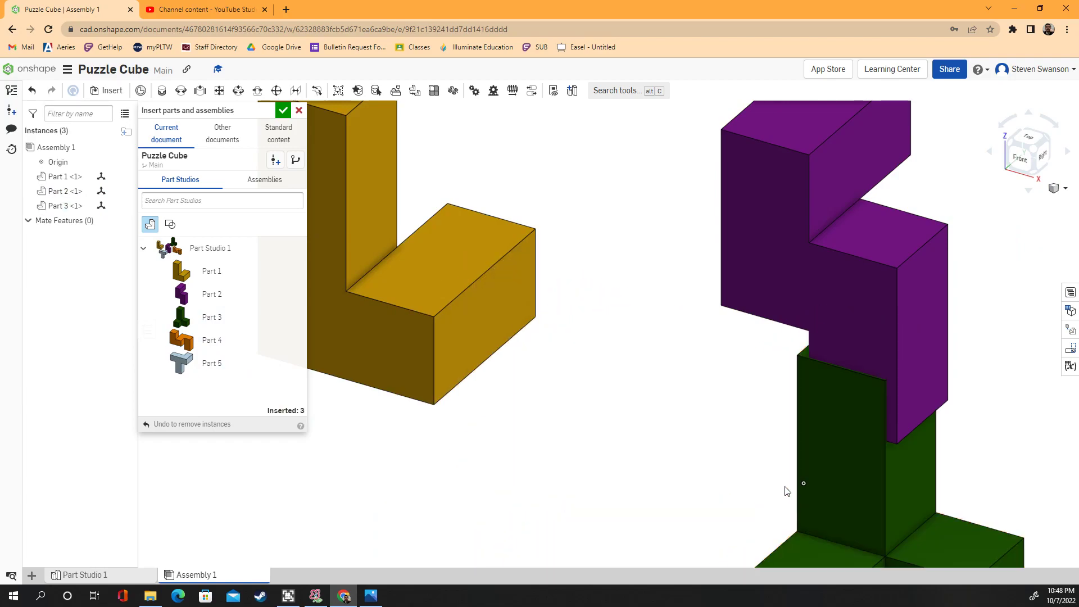
pyautogui.click(205, 340)
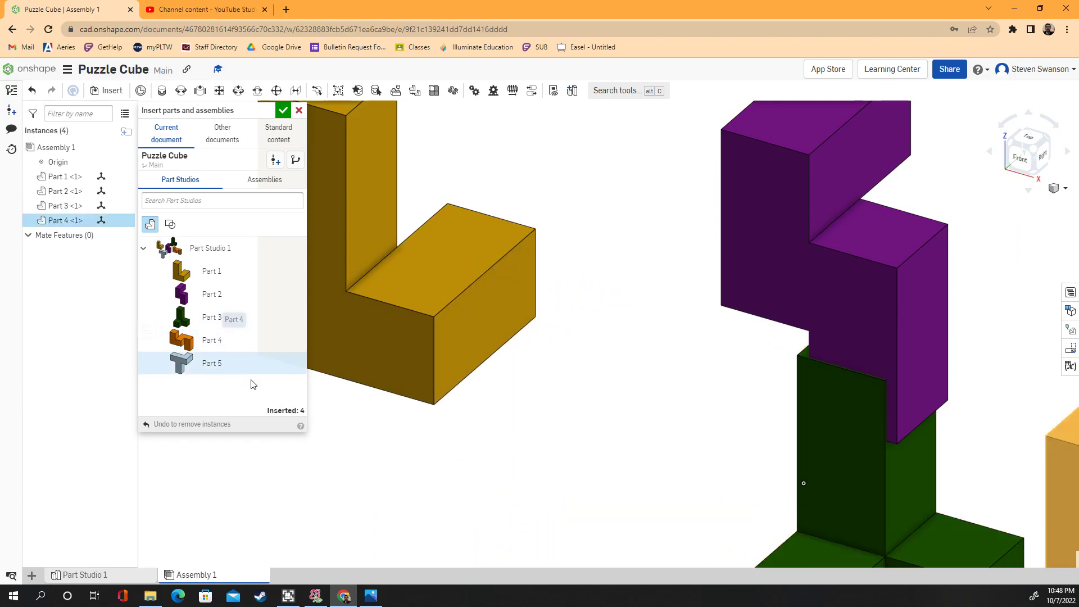
pyautogui.click(605, 477)
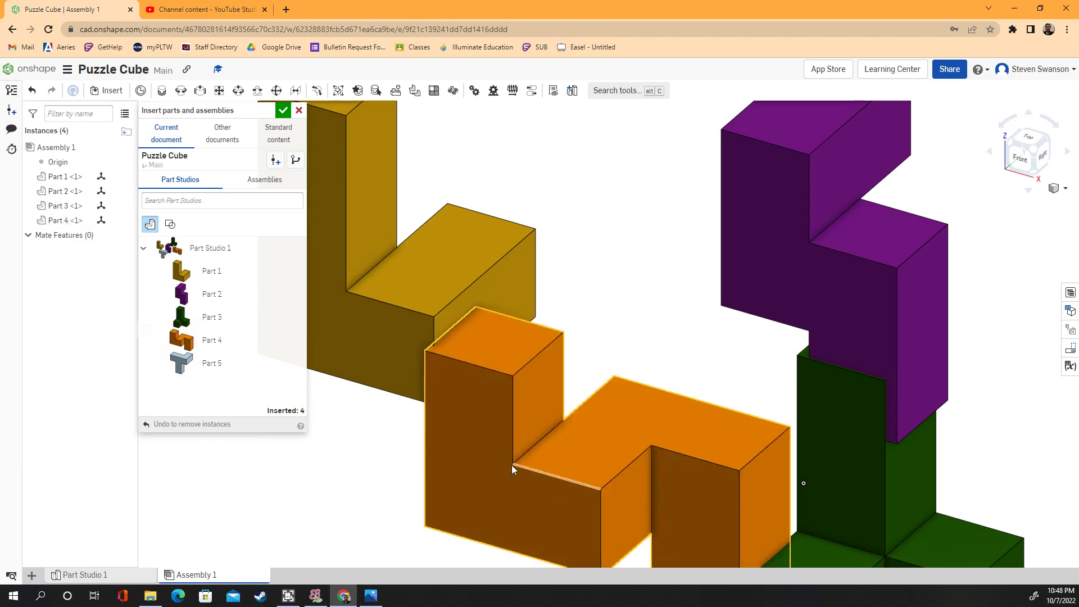
pyautogui.click(206, 366)
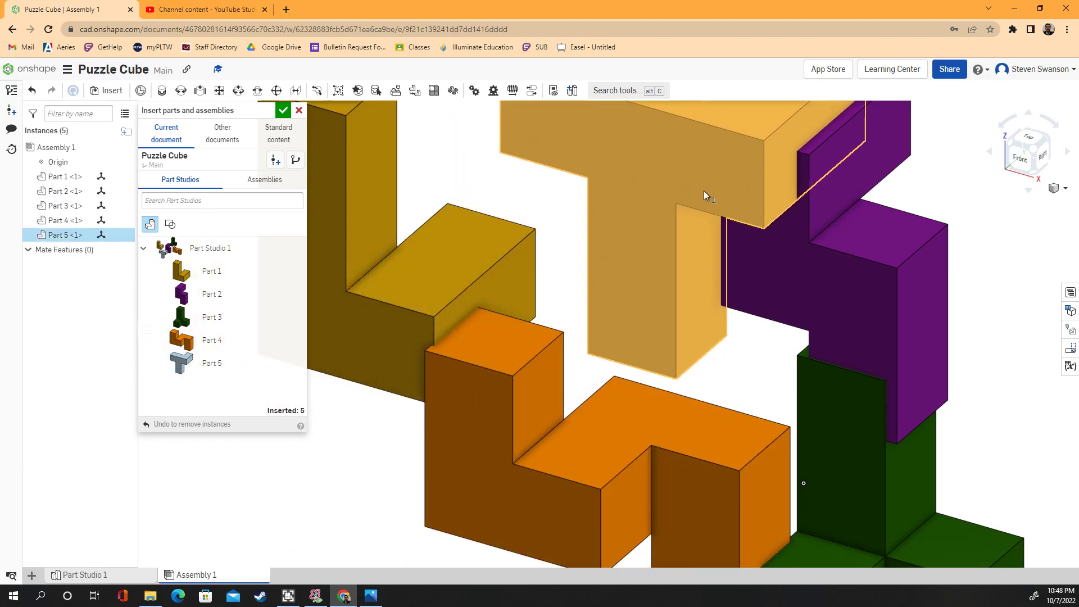
pyautogui.scroll(-3, 696, 236)
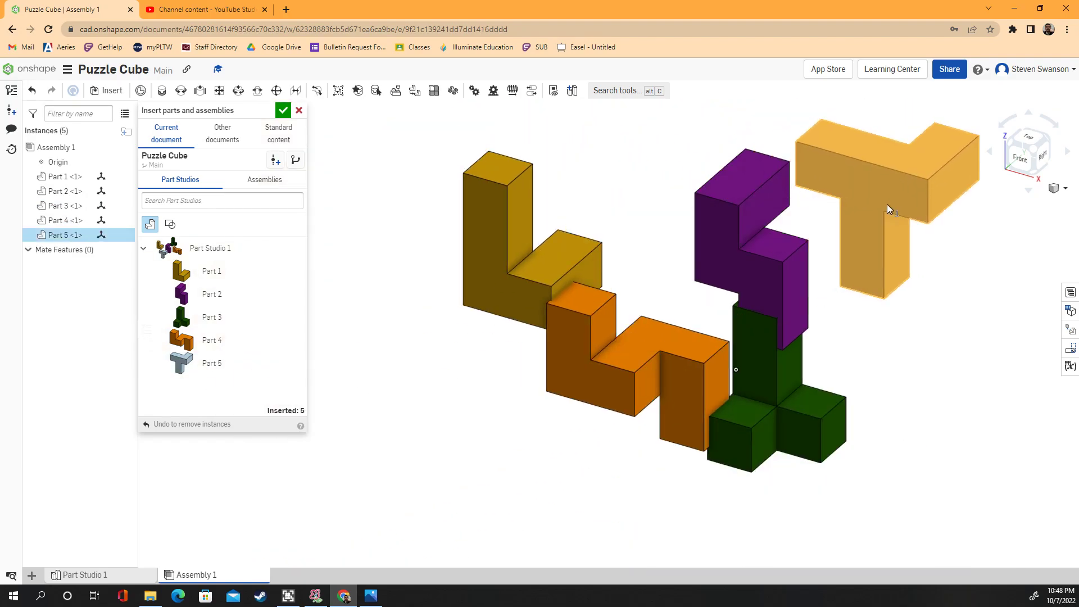
pyautogui.click(886, 204)
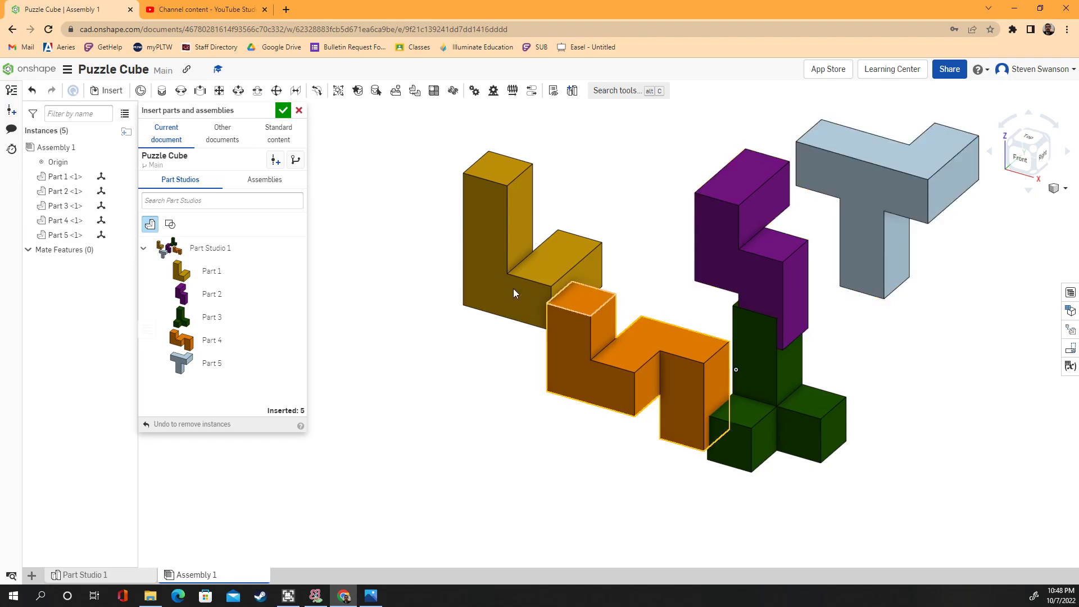
pyautogui.click(283, 111)
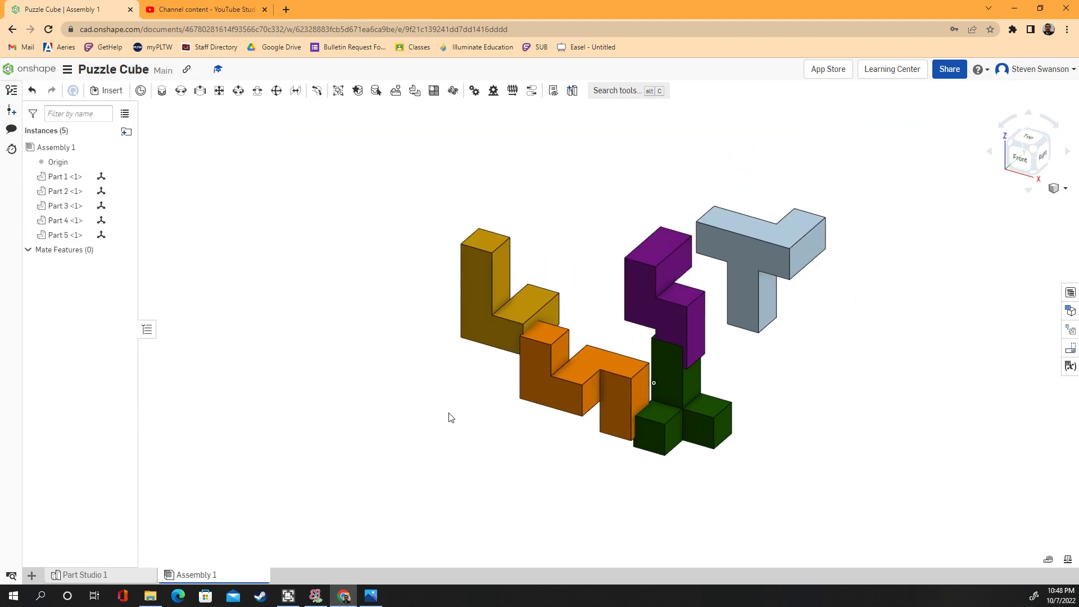
# Spread the yellow, purple, light blue and green parts out around the orange part so none of them overlap.
pyautogui.moveTo(603, 283); pyautogui.dragTo(467, 295)
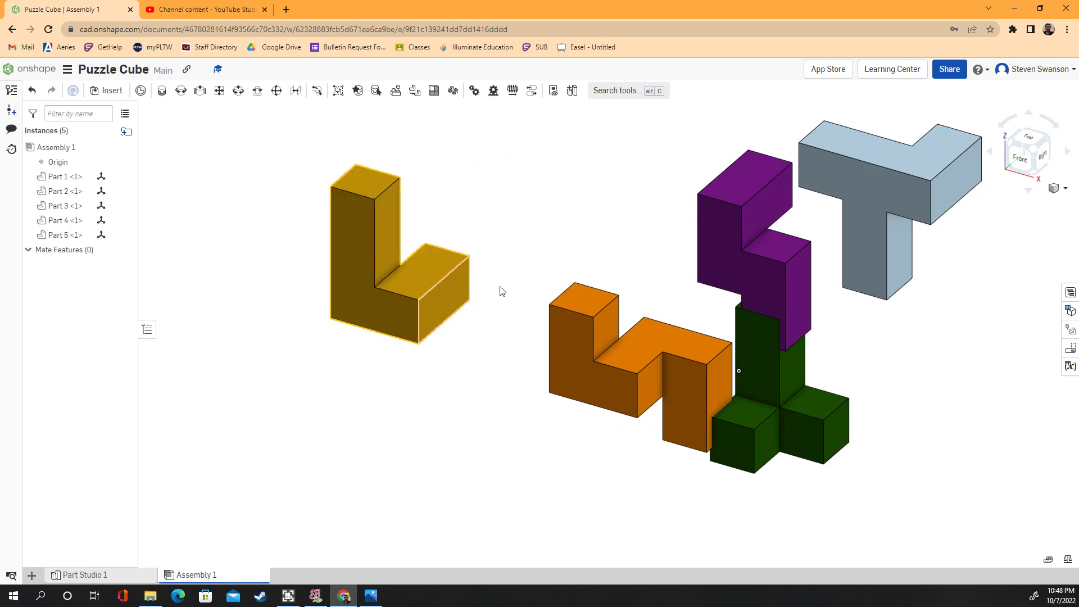
pyautogui.moveTo(700, 233); pyautogui.dragTo(629, 187)
pyautogui.moveTo(845, 211); pyautogui.dragTo(896, 204)
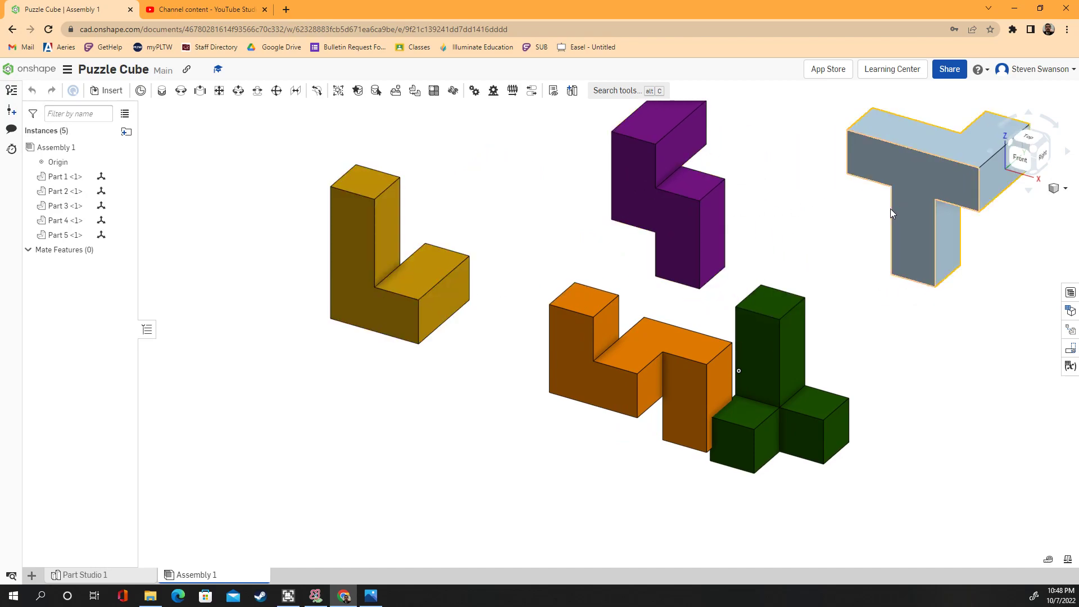
pyautogui.moveTo(789, 350); pyautogui.dragTo(882, 370)
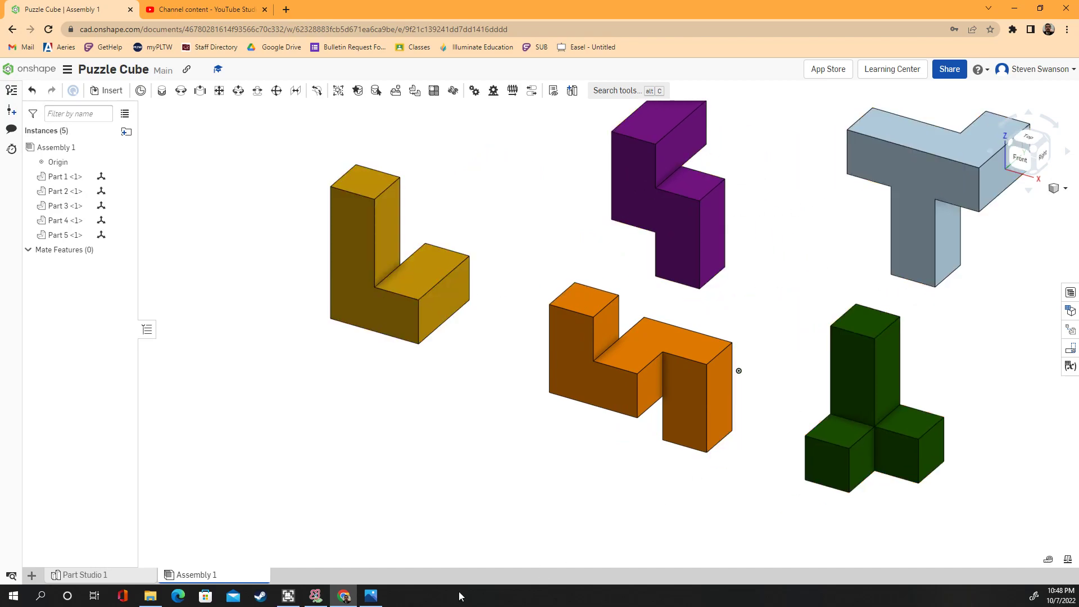
# Check the exploded view image, return to Onshape and slightly rotate and shift the orange Part 4 with its triad manipulator.
pyautogui.click(371, 596)
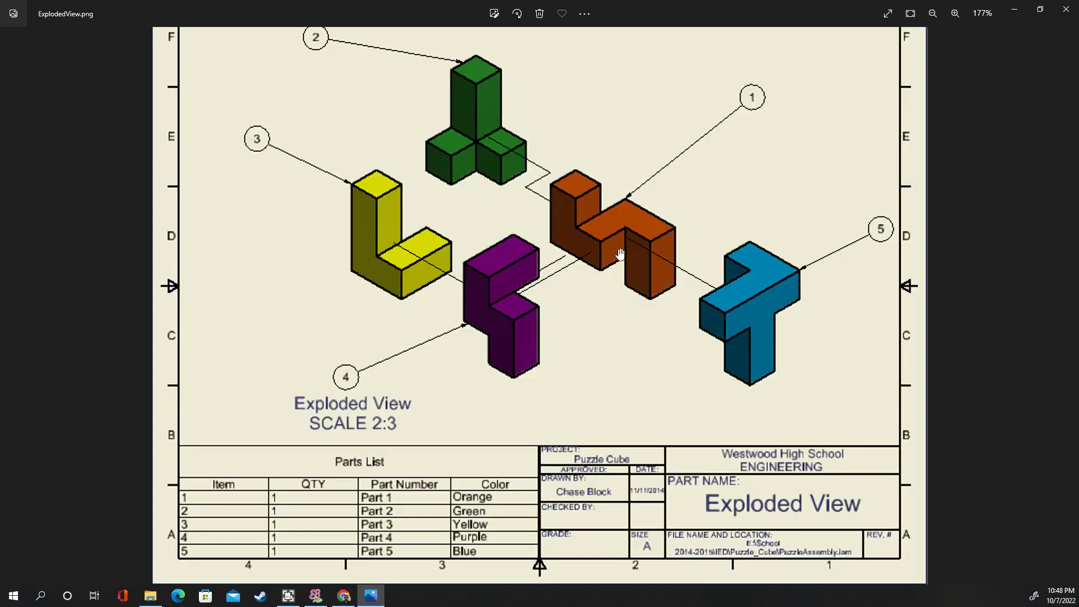
pyautogui.click(344, 595)
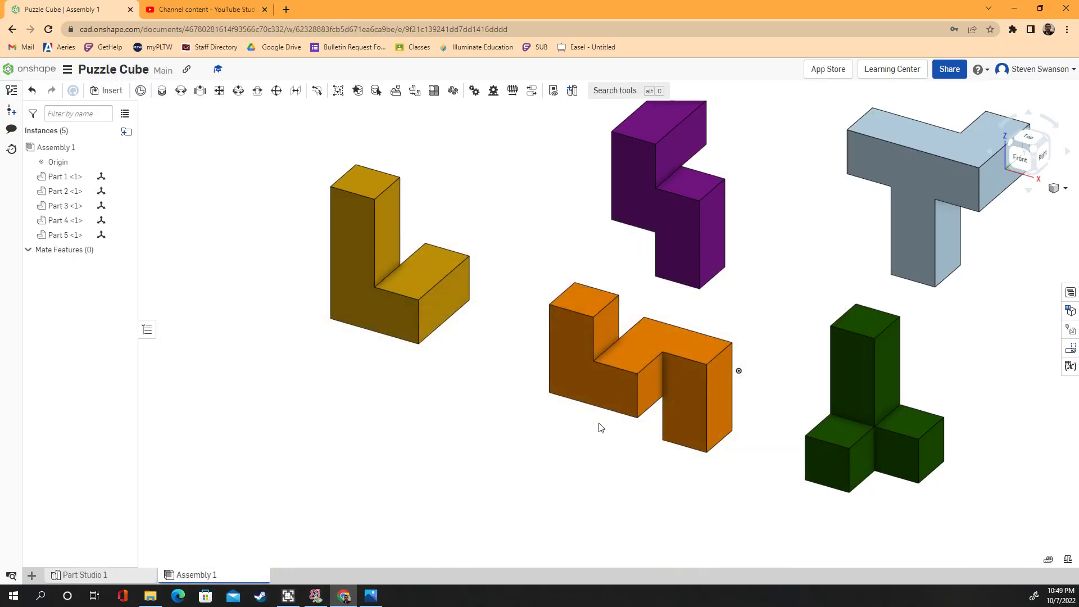
pyautogui.click(635, 385)
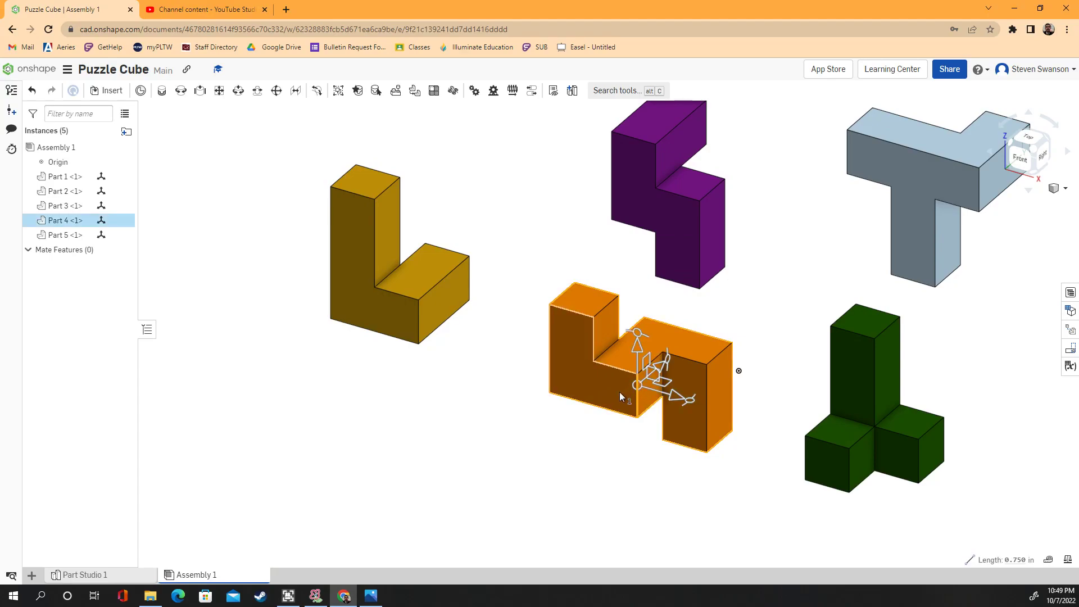
pyautogui.moveTo(640, 340)
pyautogui.mouseDown()
pyautogui.moveTo(594, 337)
pyautogui.moveTo(621, 330)
pyautogui.moveTo(645, 344)
pyautogui.mouseUp()
pyautogui.moveTo(687, 397)
pyautogui.mouseDown()
pyautogui.moveTo(695, 387)
pyautogui.moveTo(686, 400)
pyautogui.mouseUp()
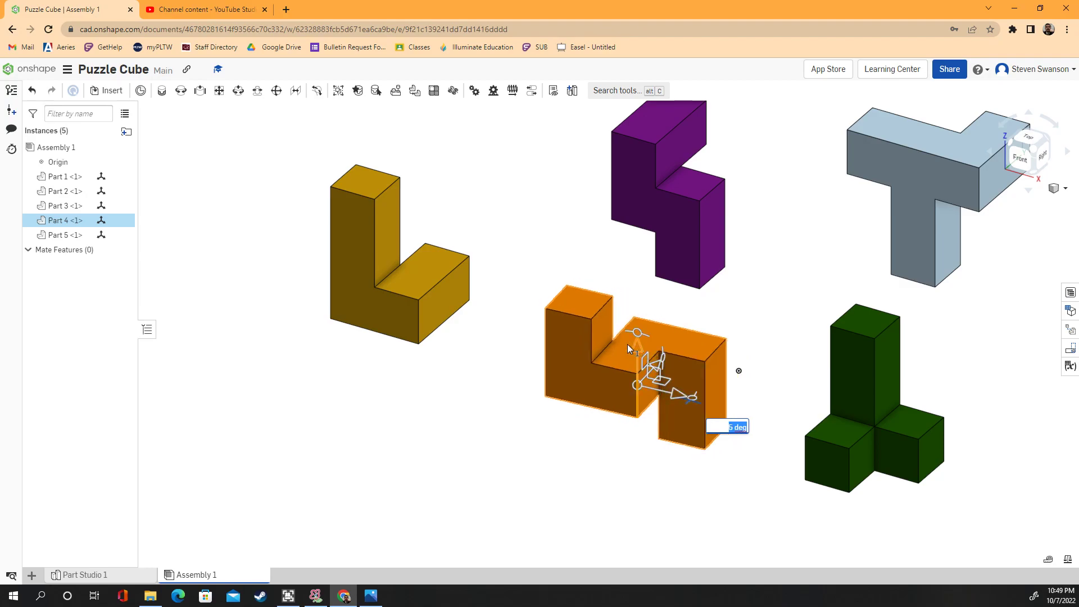
pyautogui.moveTo(633, 347)
pyautogui.mouseDown()
pyautogui.moveTo(635, 335)
pyautogui.moveTo(638, 367)
pyautogui.mouseUp()
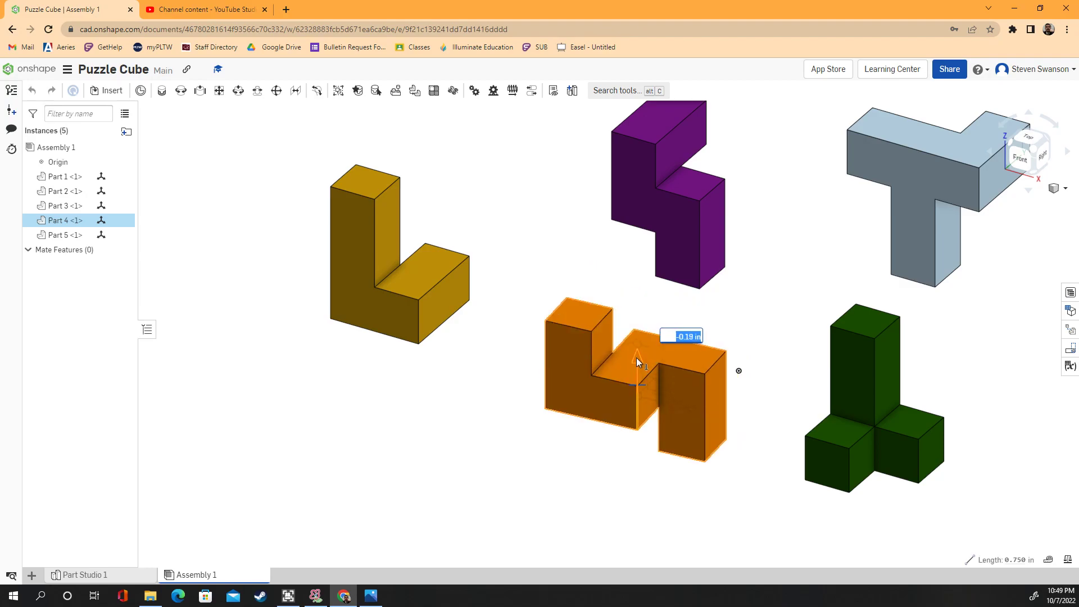
pyautogui.click(597, 465)
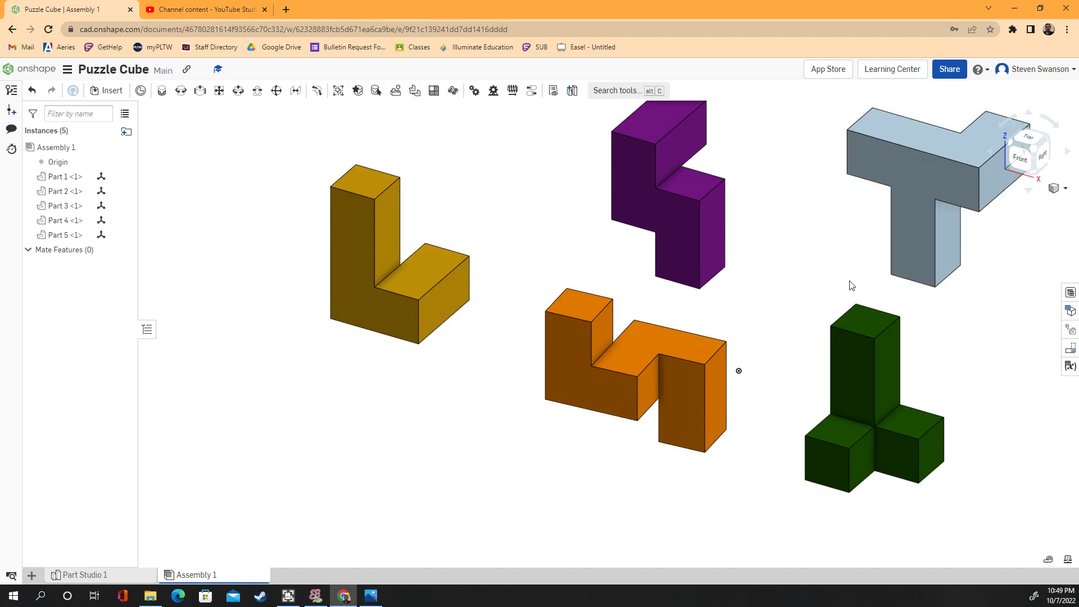
# Fix the orange Part 4 in place as the grounded part of the assembly.
pyautogui.rightClick(624, 388)
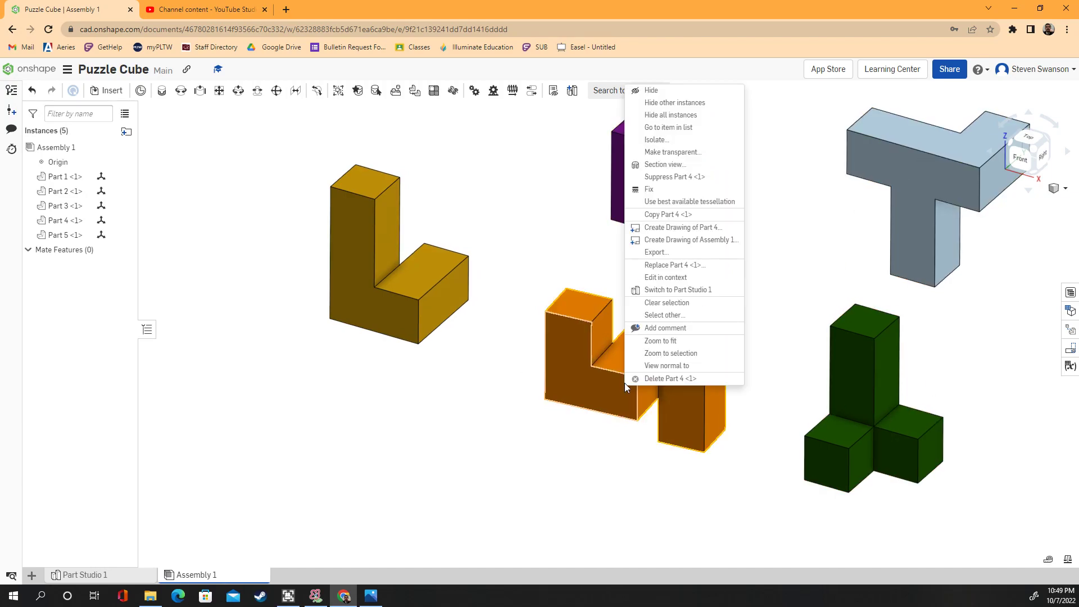
pyautogui.click(660, 191)
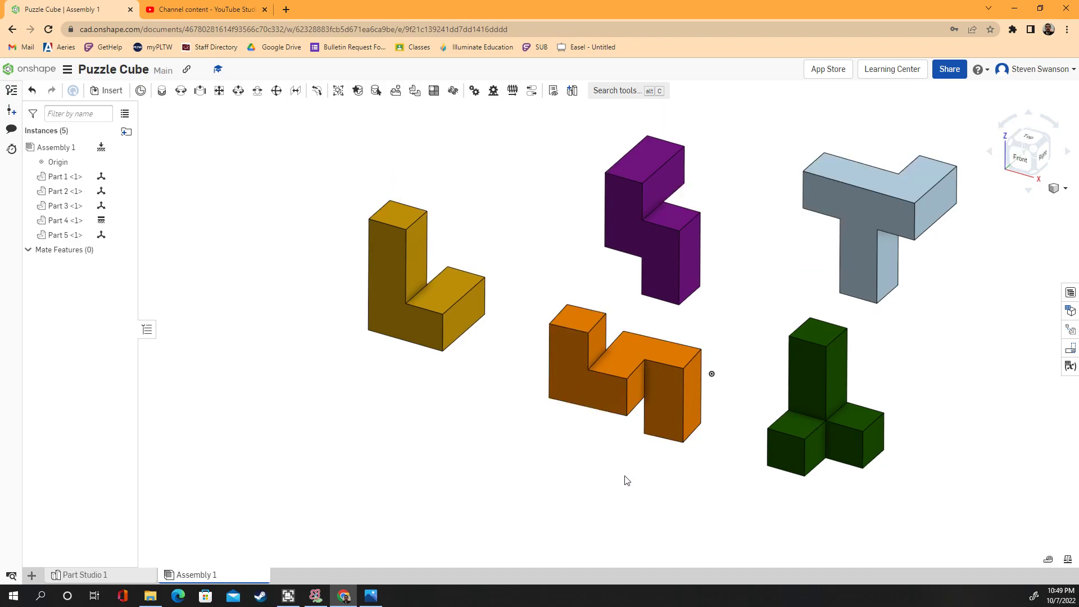
pyautogui.press('f')
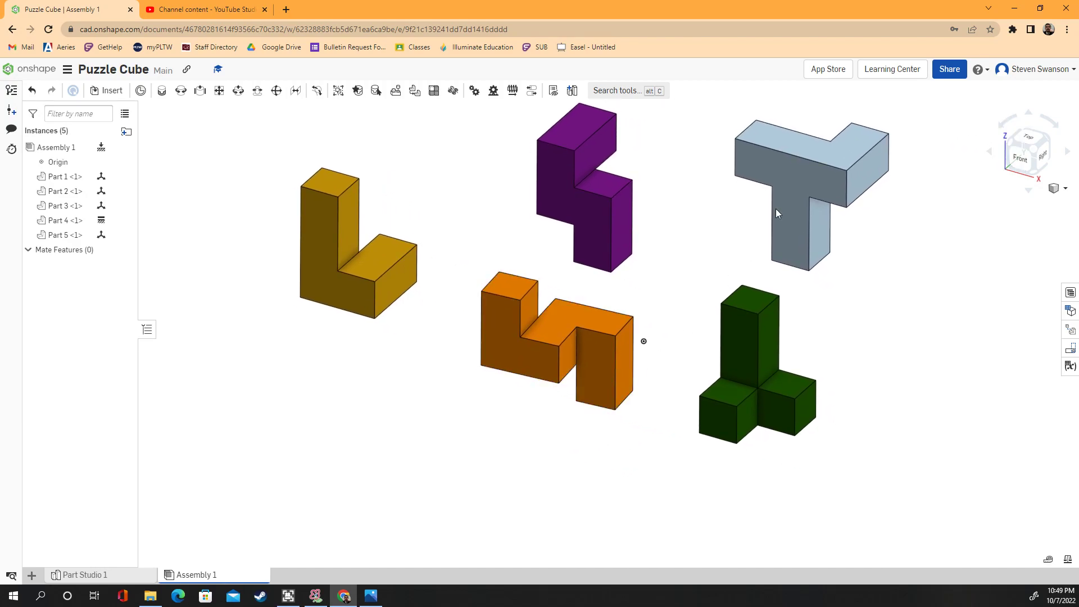
# Check the exploded view drawing and inspect the inner faces of the orange and light blue parts that meet.
pyautogui.click(371, 596)
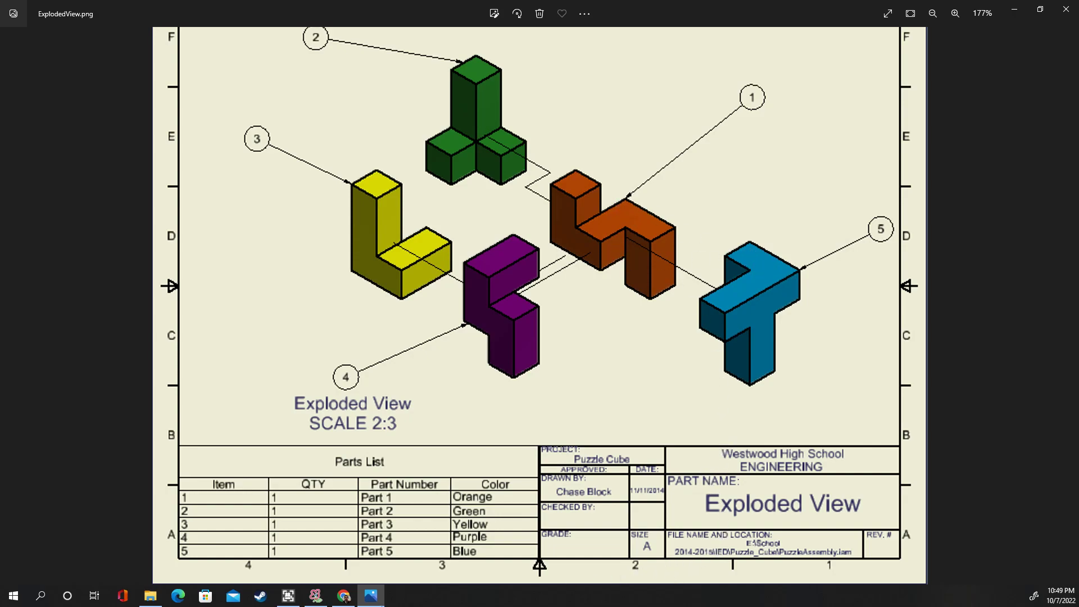
pyautogui.click(370, 596)
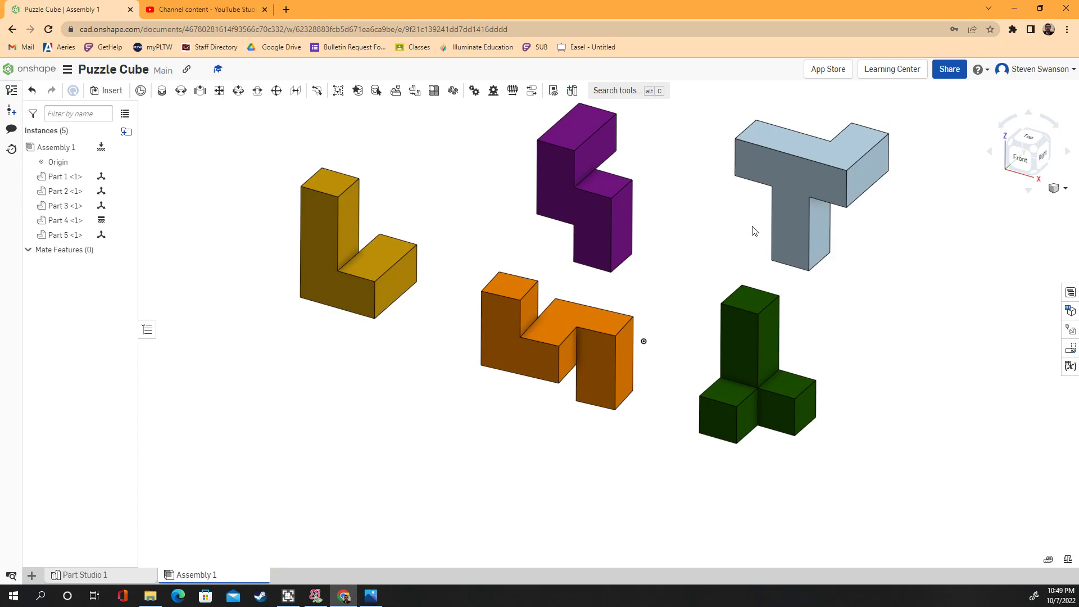
pyautogui.moveTo(720, 247); pyautogui.dragTo(801, 250, button='right')
pyautogui.moveTo(655, 322); pyautogui.dragTo(668, 258, button='right')
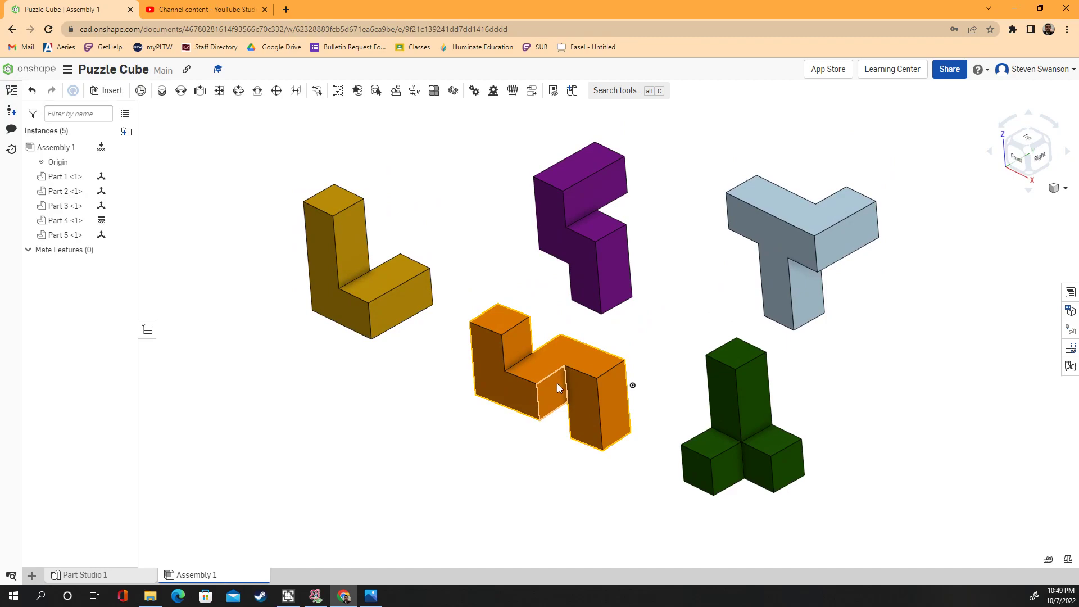
pyautogui.moveTo(570, 378); pyautogui.dragTo(676, 345, button='right')
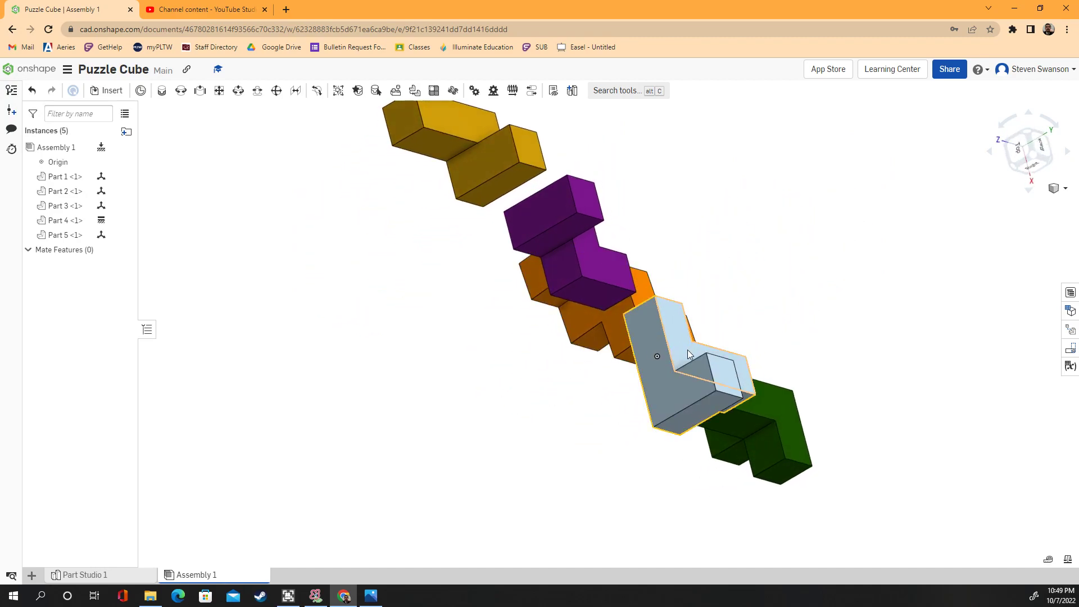
pyautogui.moveTo(801, 359); pyautogui.dragTo(558, 362, button='right')
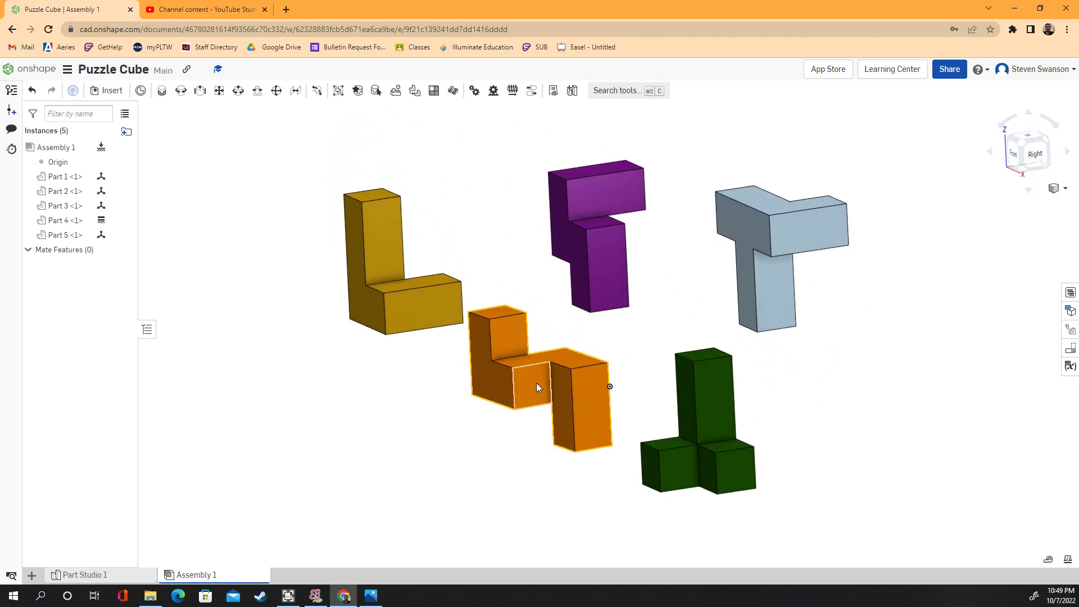
# Add a planar mate between the orange part's inner square face and the light blue part's L-shaped back face, and dismiss any further mate.
pyautogui.click(219, 93)
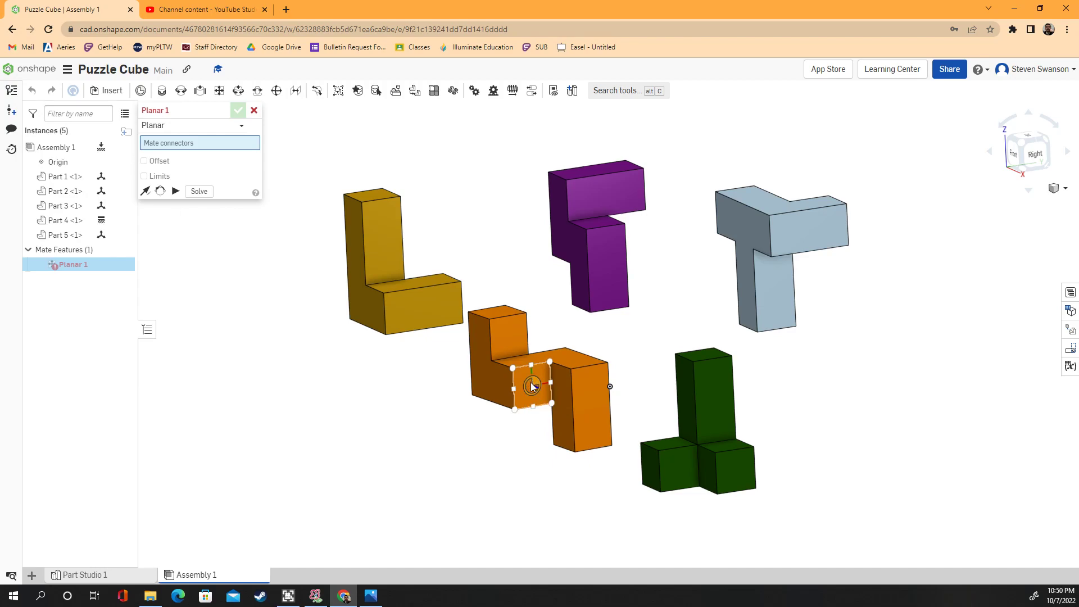
pyautogui.click(530, 382)
pyautogui.moveTo(650, 330); pyautogui.dragTo(565, 333, button='right')
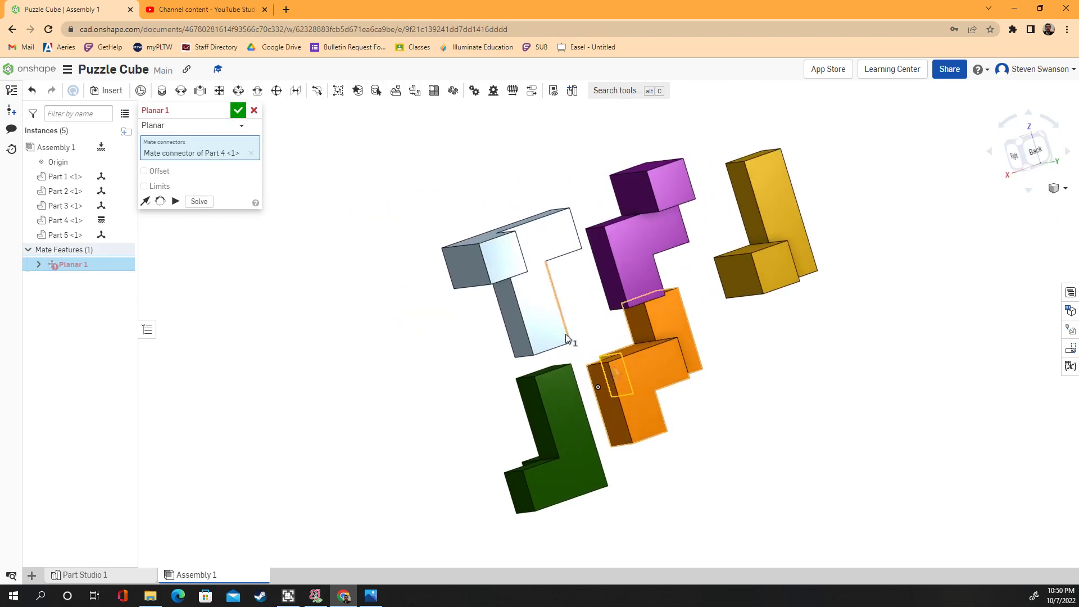
pyautogui.click(536, 292)
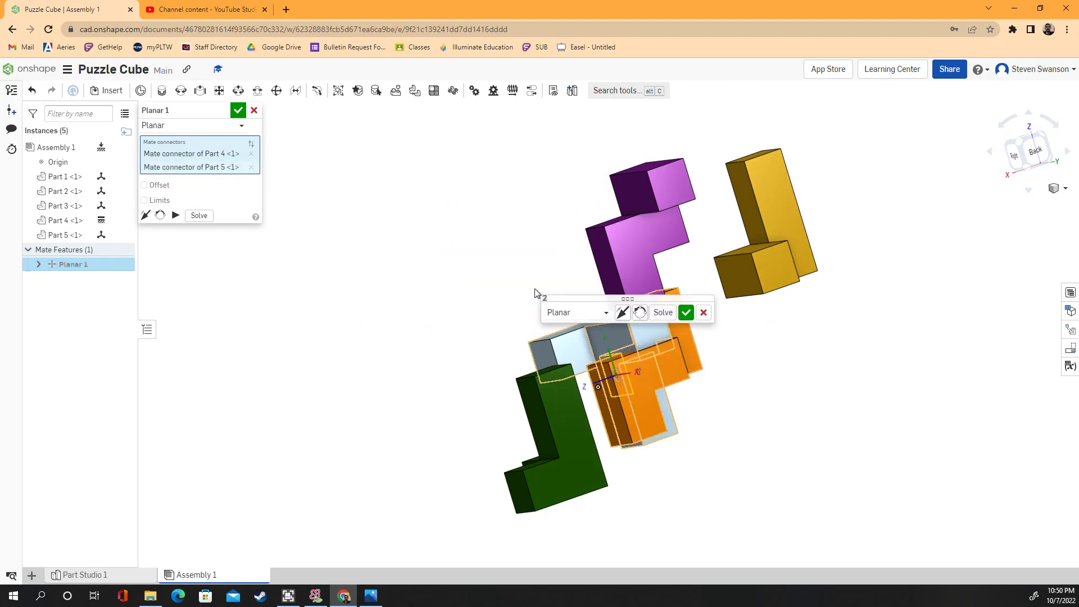
pyautogui.click(686, 313)
pyautogui.moveTo(607, 312); pyautogui.dragTo(553, 298, button='right')
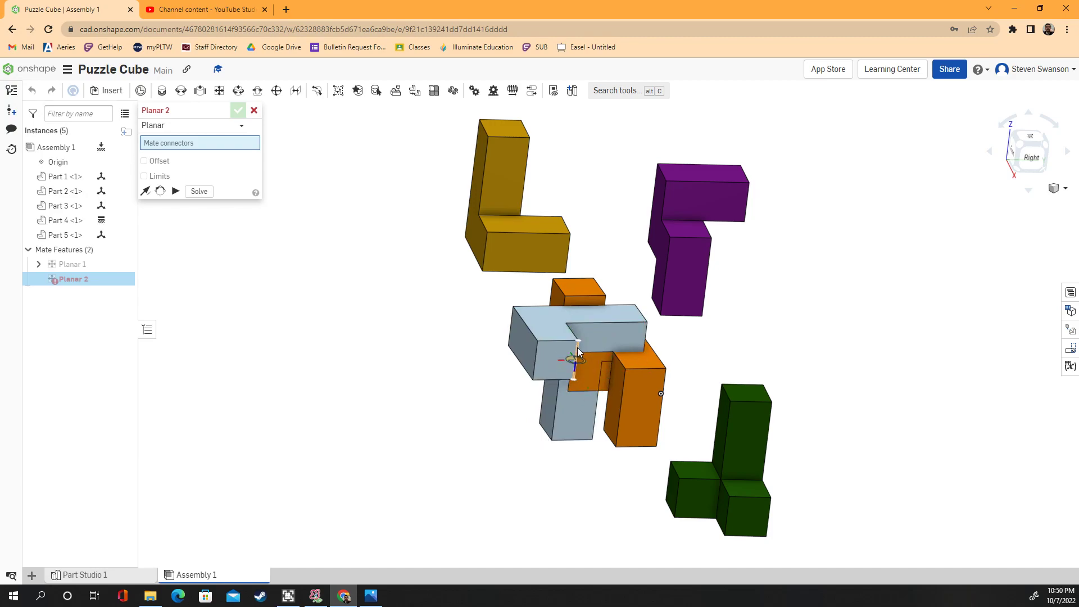
pyautogui.click(254, 111)
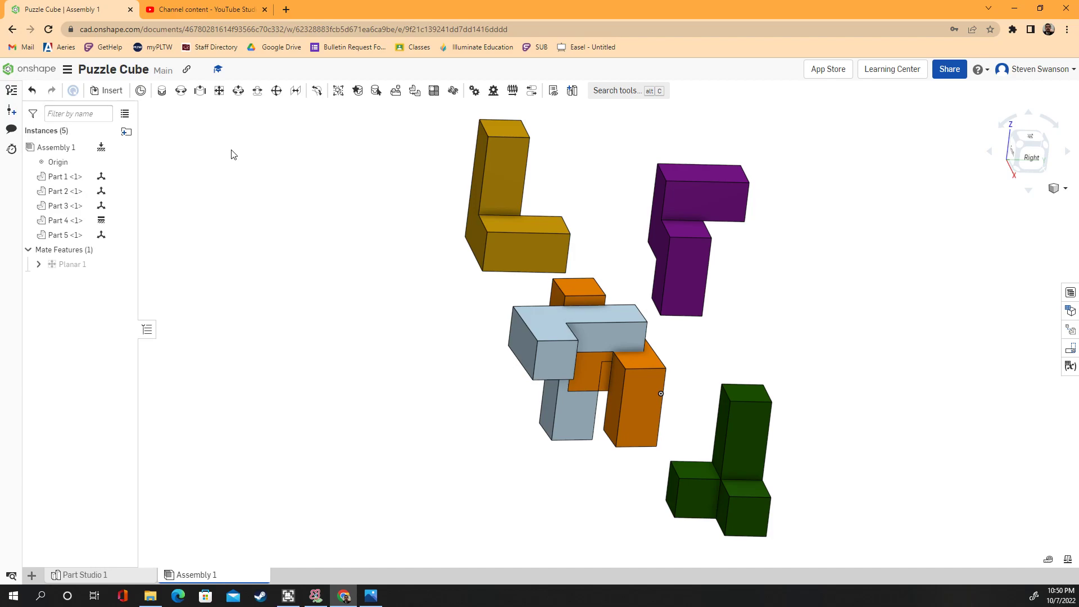
# Edit the planar mate between Part 4 and Part 5 and flip its primary axis direction.
pyautogui.moveTo(63, 267)
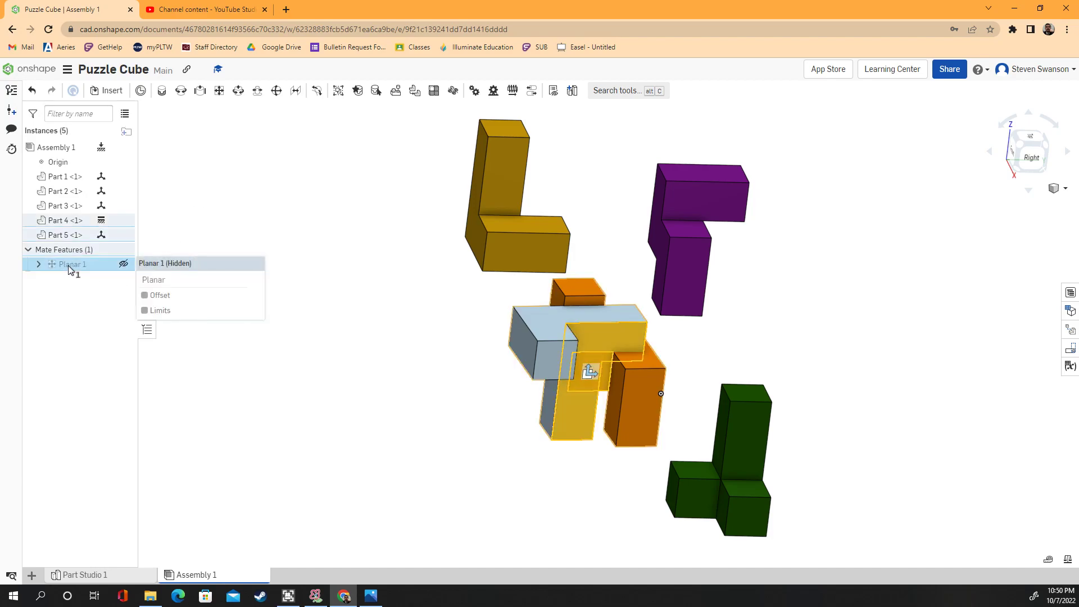
pyautogui.doubleClick(69, 265)
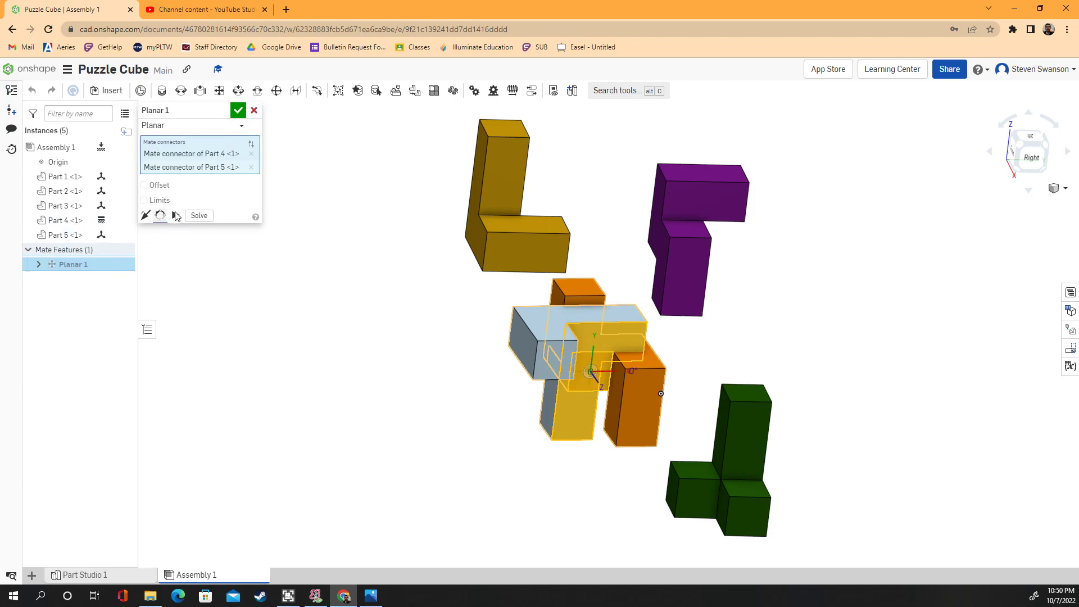
pyautogui.click(146, 216)
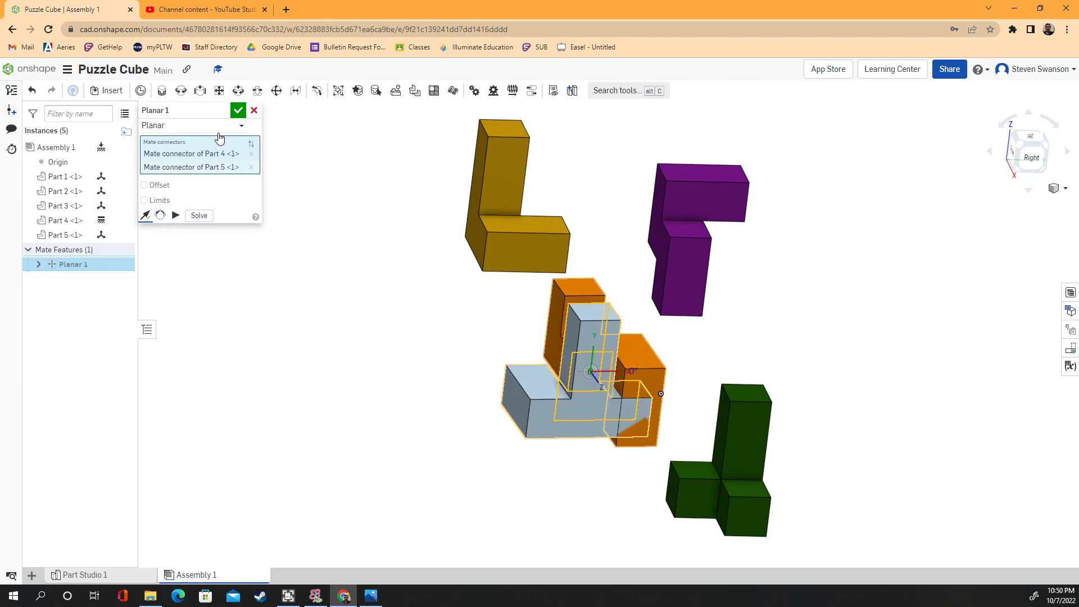
pyautogui.click(238, 110)
# Nudge the light blue part along its mated plane and compare its orientation with the exploded view drawing.
pyautogui.hotkey('shift', '7')
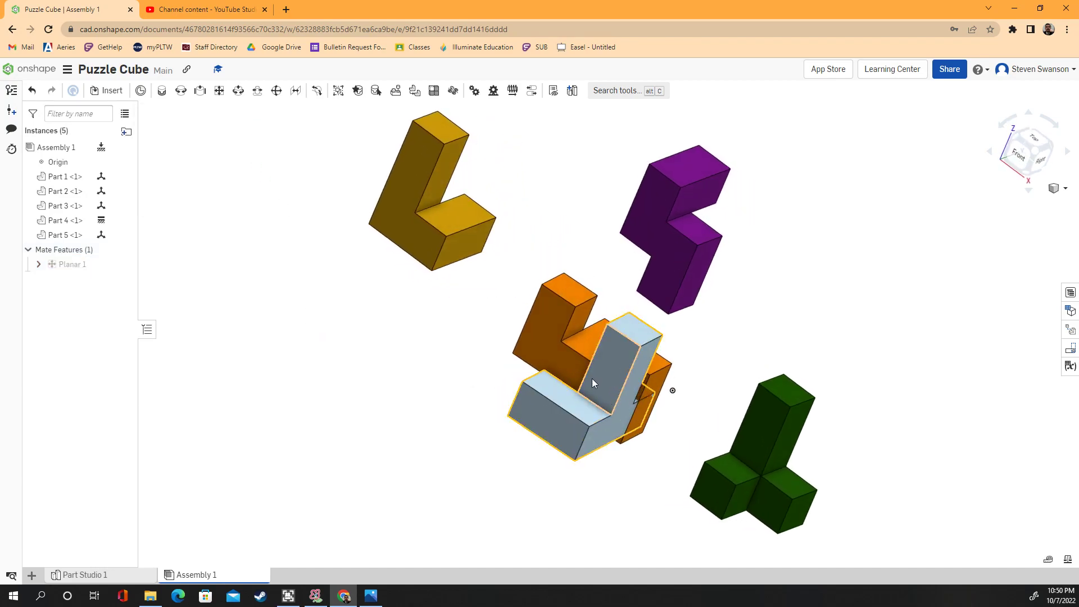
pyautogui.moveTo(576, 407); pyautogui.dragTo(561, 430)
pyautogui.moveTo(601, 473); pyautogui.dragTo(566, 501, button='right')
pyautogui.moveTo(594, 418); pyautogui.dragTo(573, 422)
pyautogui.moveTo(444, 457); pyautogui.dragTo(471, 428, button='right')
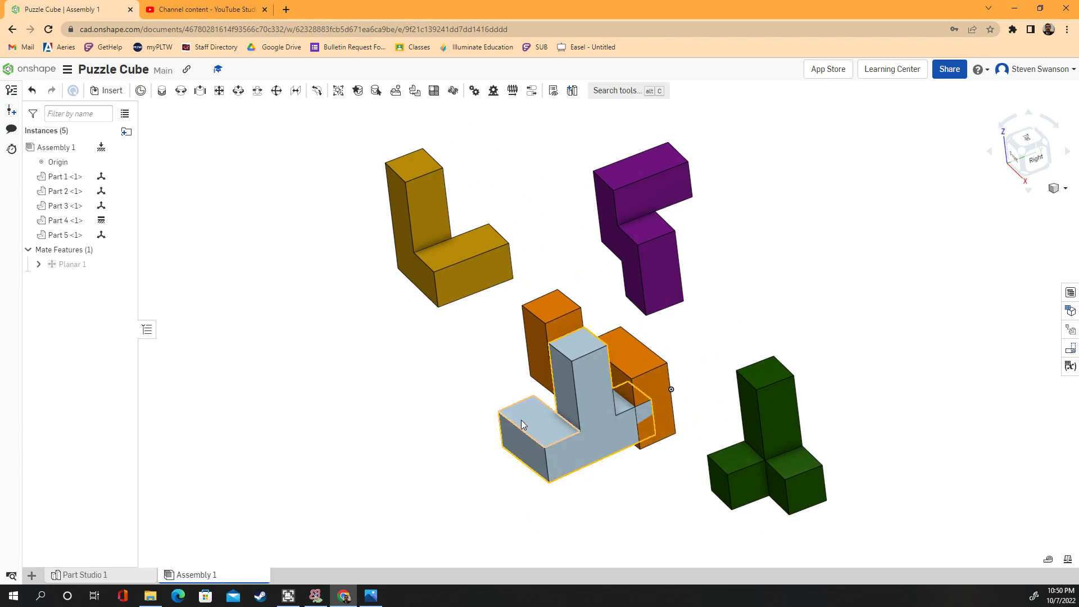
pyautogui.moveTo(524, 418)
pyautogui.mouseDown(button='right')
pyautogui.moveTo(496, 373)
pyautogui.moveTo(524, 405)
pyautogui.mouseUp(button='right')
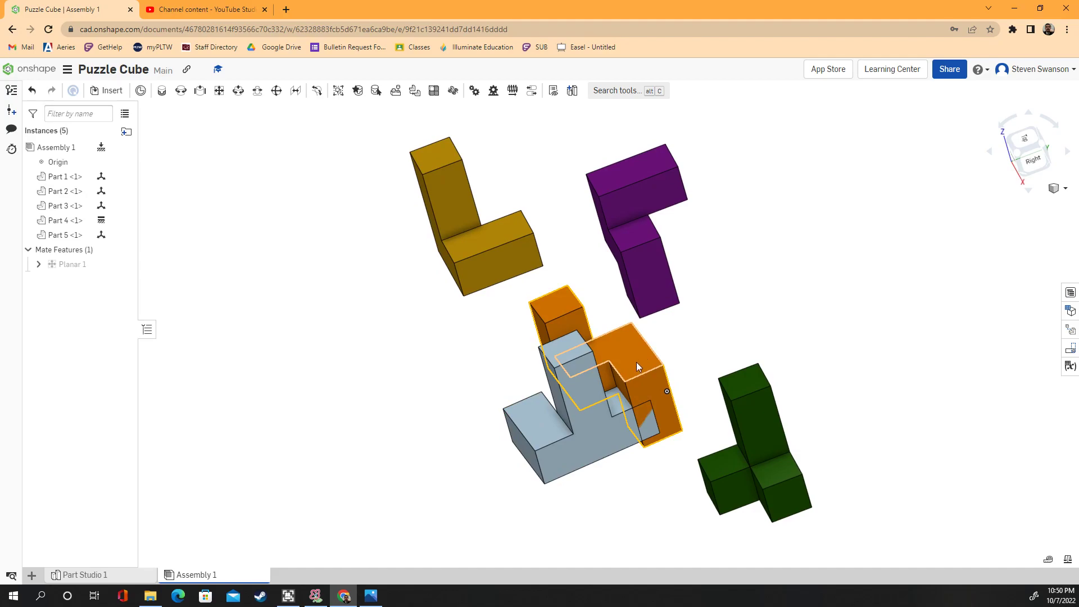
pyautogui.click(371, 594)
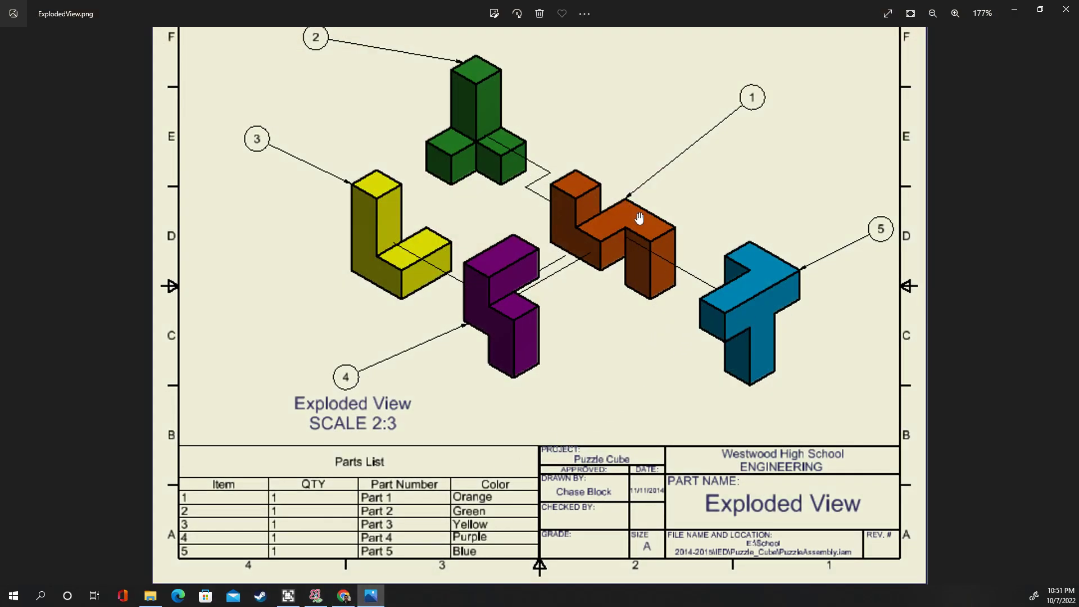
pyautogui.click(371, 595)
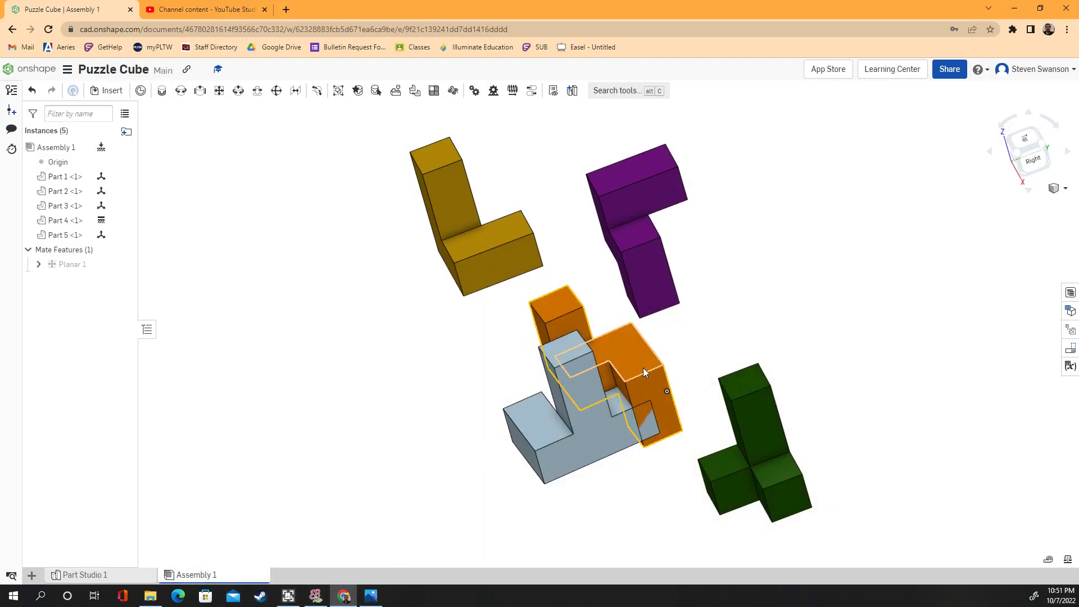
# Turn the light blue part upright and position its crossbar above the orange part, as in the exploded view.
pyautogui.click(574, 396)
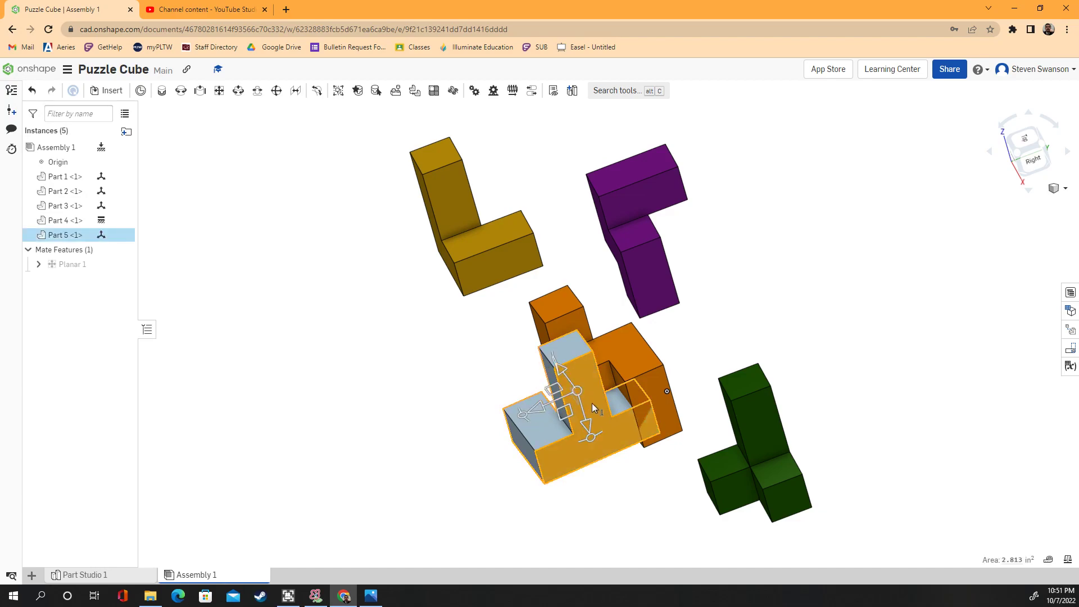
pyautogui.moveTo(597, 434); pyautogui.dragTo(547, 318)
pyautogui.click(409, 451)
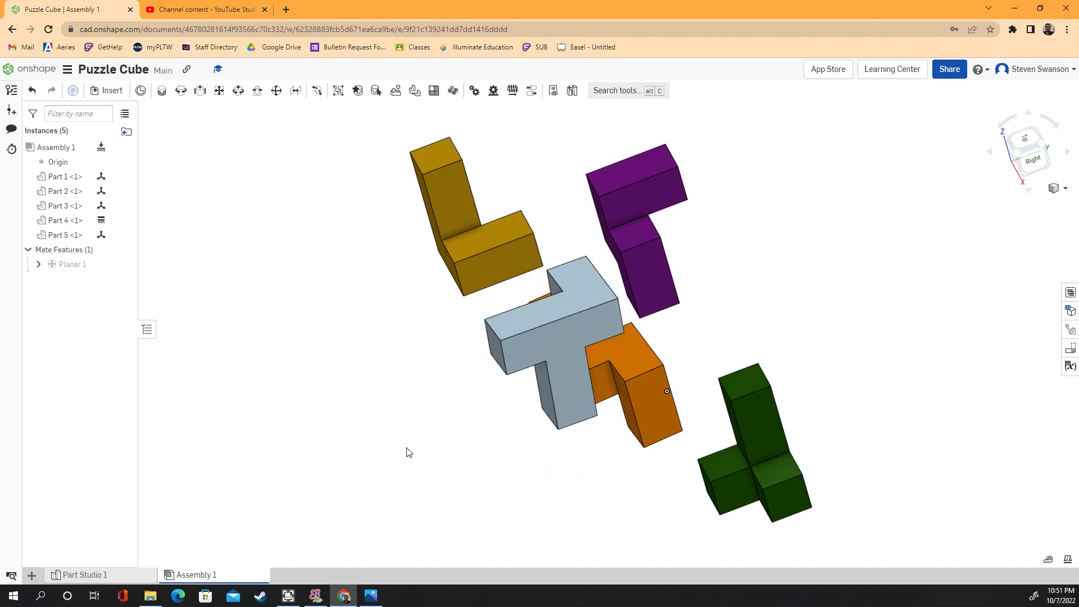
pyautogui.moveTo(432, 464); pyautogui.dragTo(443, 483, button='right')
pyautogui.moveTo(538, 388); pyautogui.dragTo(586, 395)
pyautogui.moveTo(495, 440); pyautogui.dragTo(570, 477, button='right')
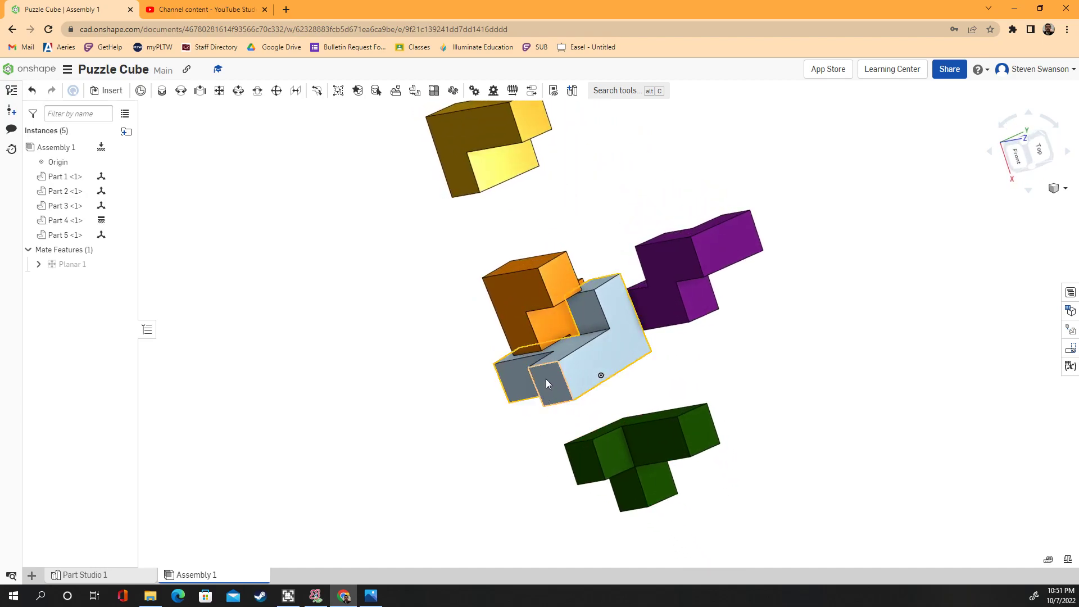
pyautogui.moveTo(450, 400); pyautogui.dragTo(340, 355, button='right')
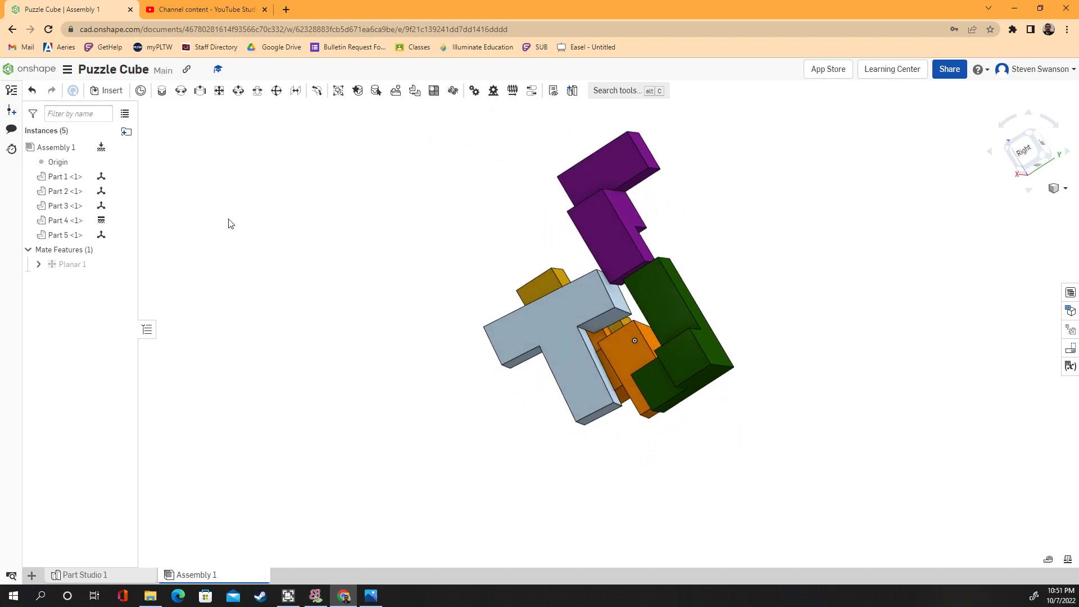
# Add a planar mate between the underside of the light blue crossbar and the orange part's top face, dismissing the extra mate.
pyautogui.click(220, 91)
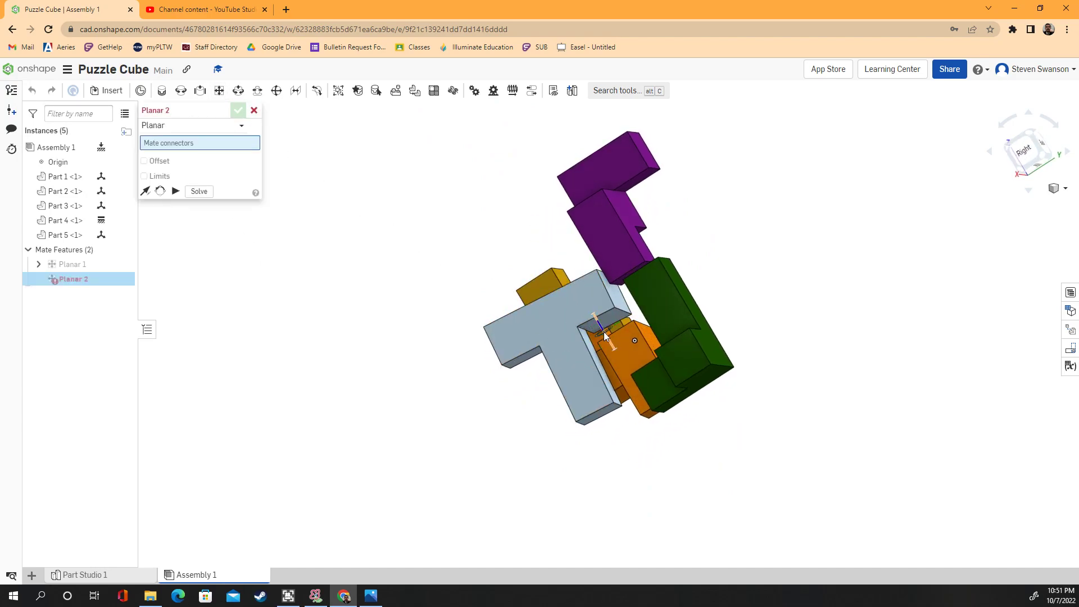
pyautogui.scroll(5, 611, 319)
pyautogui.click(605, 305)
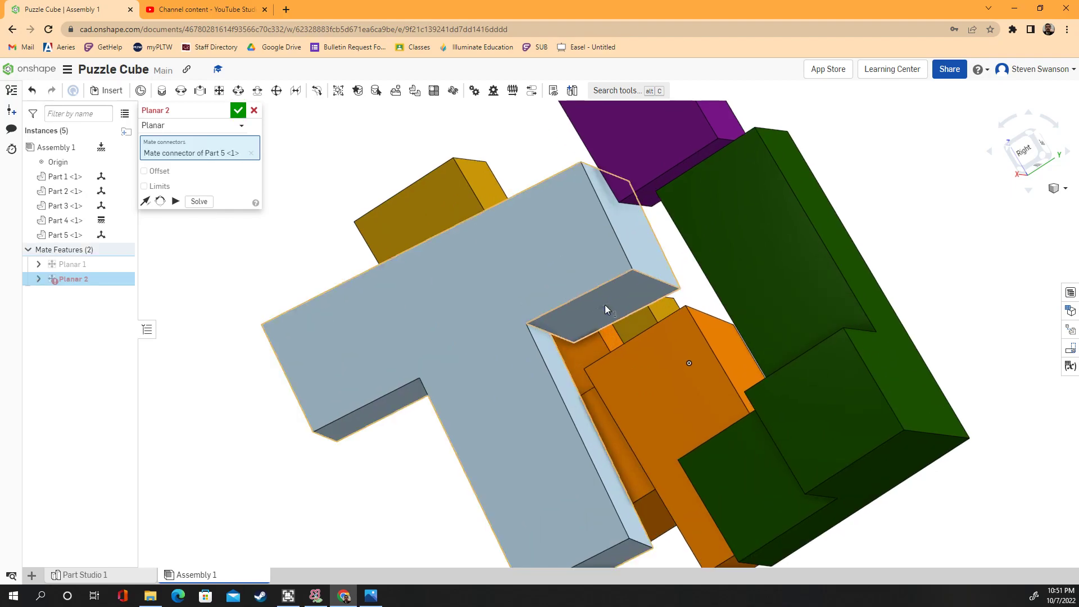
pyautogui.moveTo(243, 224); pyautogui.dragTo(295, 260, button='right')
pyautogui.click(619, 251)
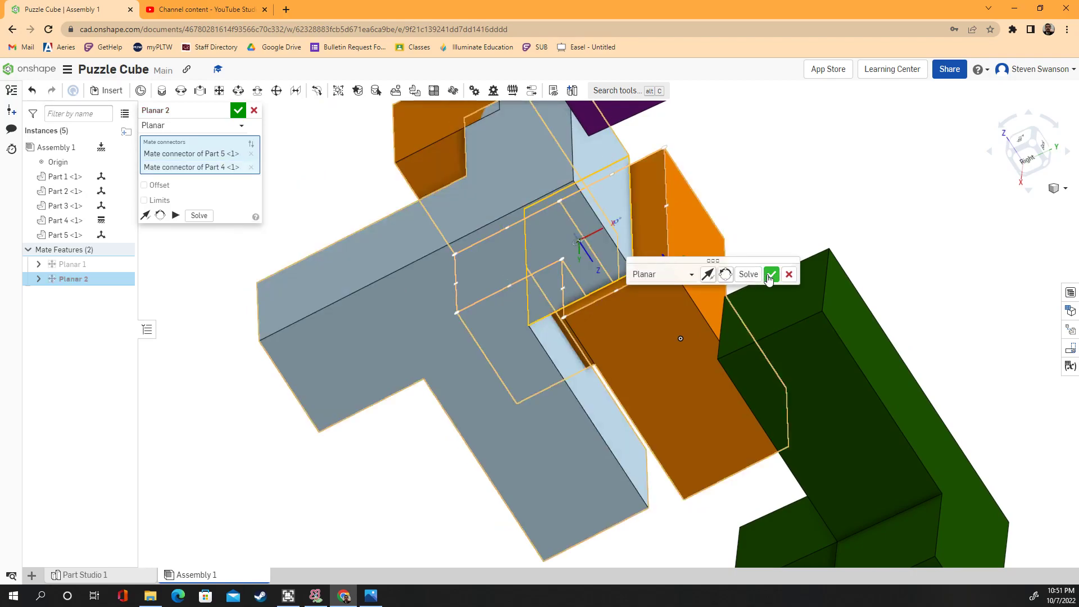
pyautogui.click(770, 274)
pyautogui.scroll(-3, 378, 426)
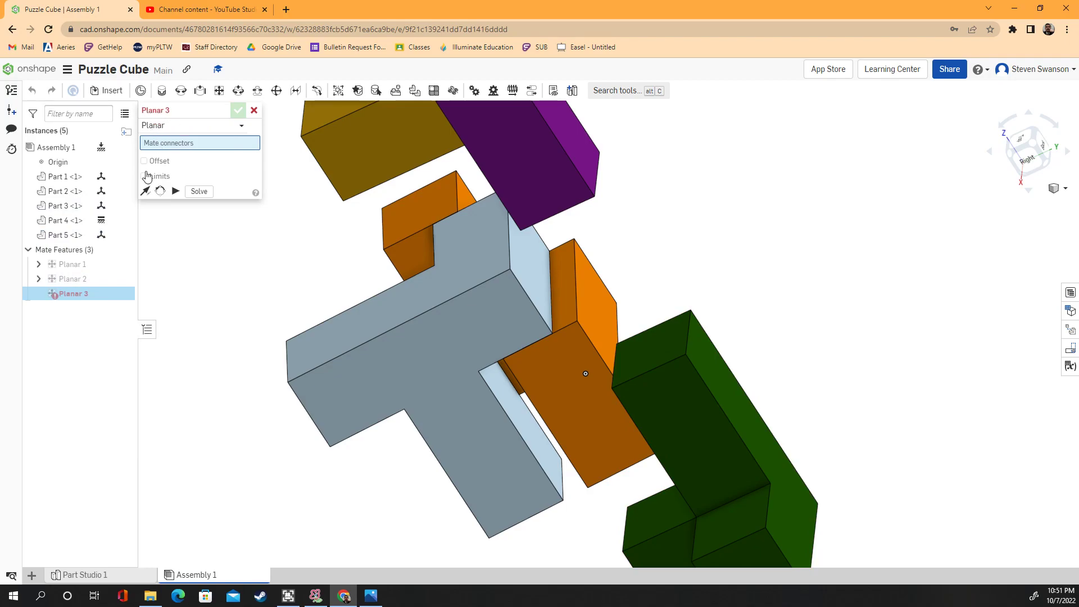
pyautogui.click(254, 110)
# Inspect the fit between the light blue and orange parts and test which way the light blue part still slides.
pyautogui.moveTo(241, 260); pyautogui.dragTo(260, 241, button='right')
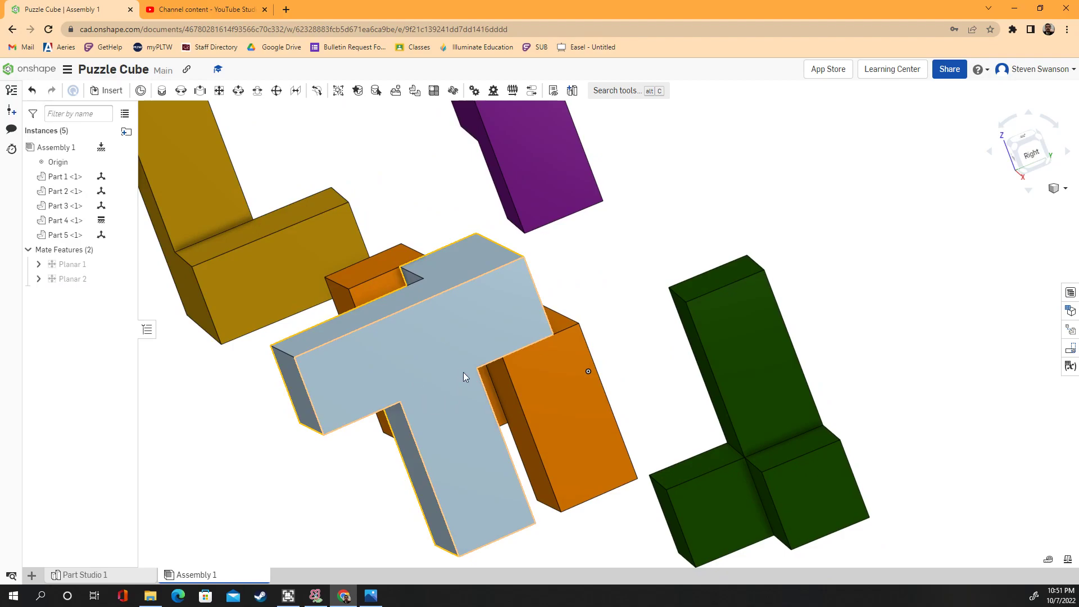
pyautogui.moveTo(313, 494); pyautogui.dragTo(386, 393, button='right')
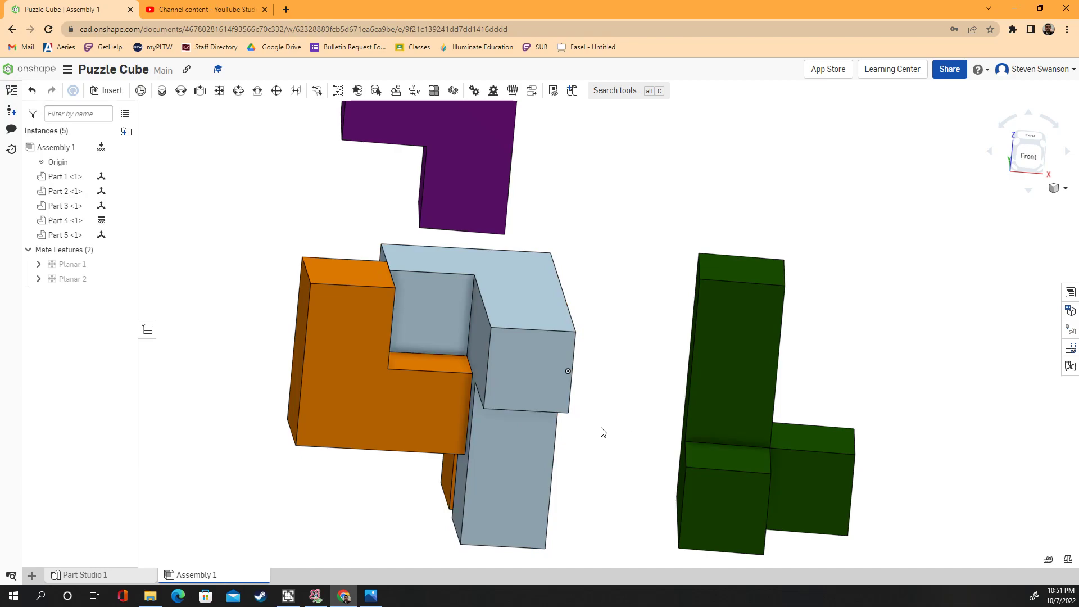
pyautogui.moveTo(591, 462); pyautogui.dragTo(521, 424, button='right')
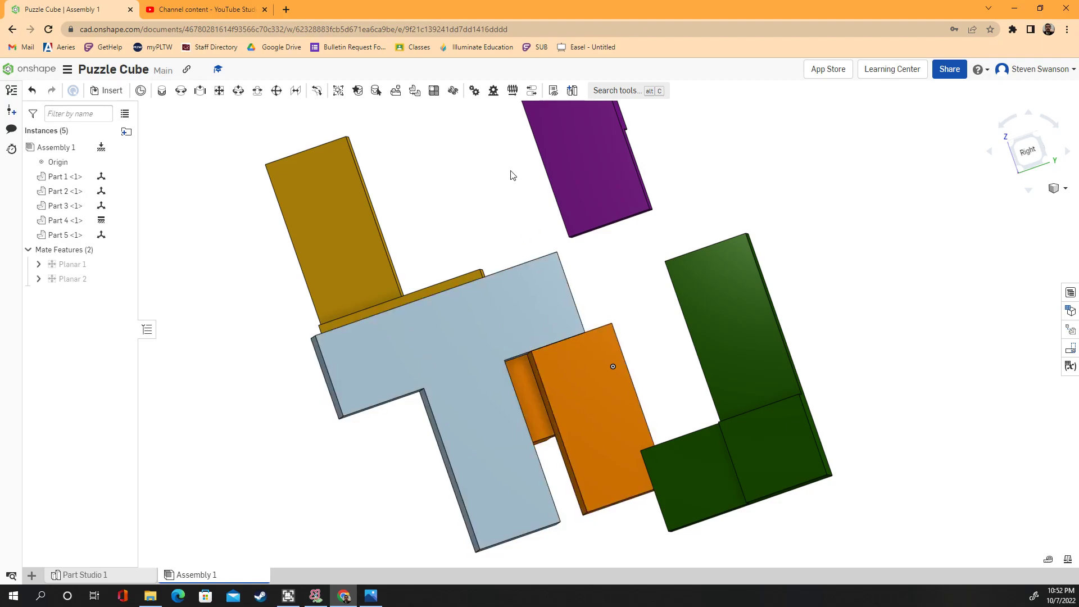
pyautogui.moveTo(560, 322)
pyautogui.mouseDown()
pyautogui.moveTo(499, 330)
pyautogui.moveTo(545, 321)
pyautogui.mouseUp()
pyautogui.moveTo(527, 455); pyautogui.dragTo(326, 499)
pyautogui.moveTo(325, 495)
pyautogui.mouseDown(button='right')
pyautogui.moveTo(291, 506)
pyautogui.moveTo(312, 501)
pyautogui.mouseUp(button='right')
pyautogui.scroll(5, 534, 458)
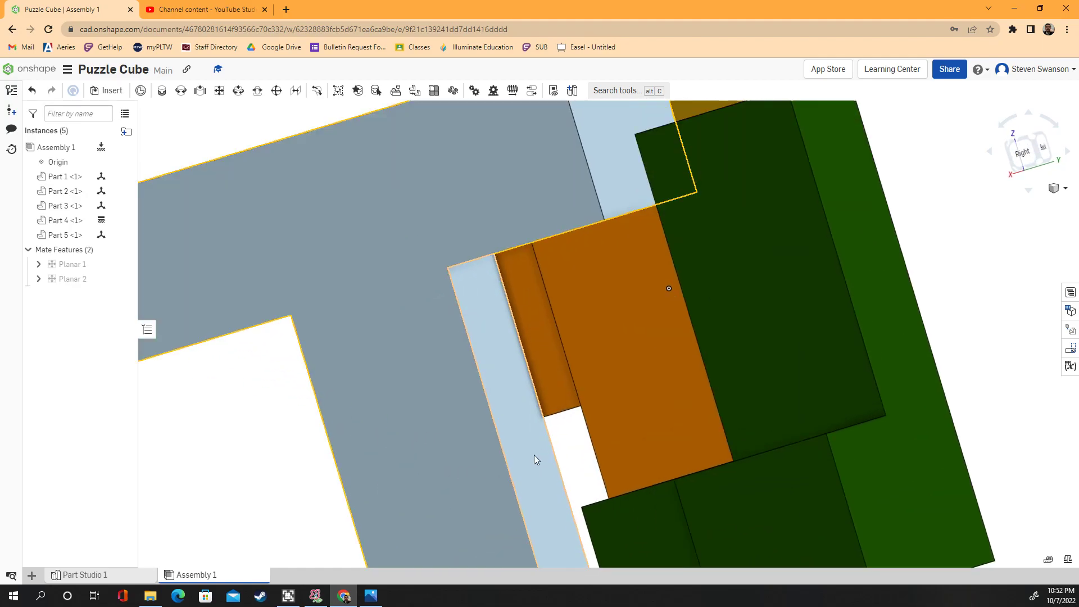
# Add a planar mate that sets the light blue part's side face flush with the orange part's large side face.
pyautogui.moveTo(506, 406); pyautogui.dragTo(410, 376, button='right')
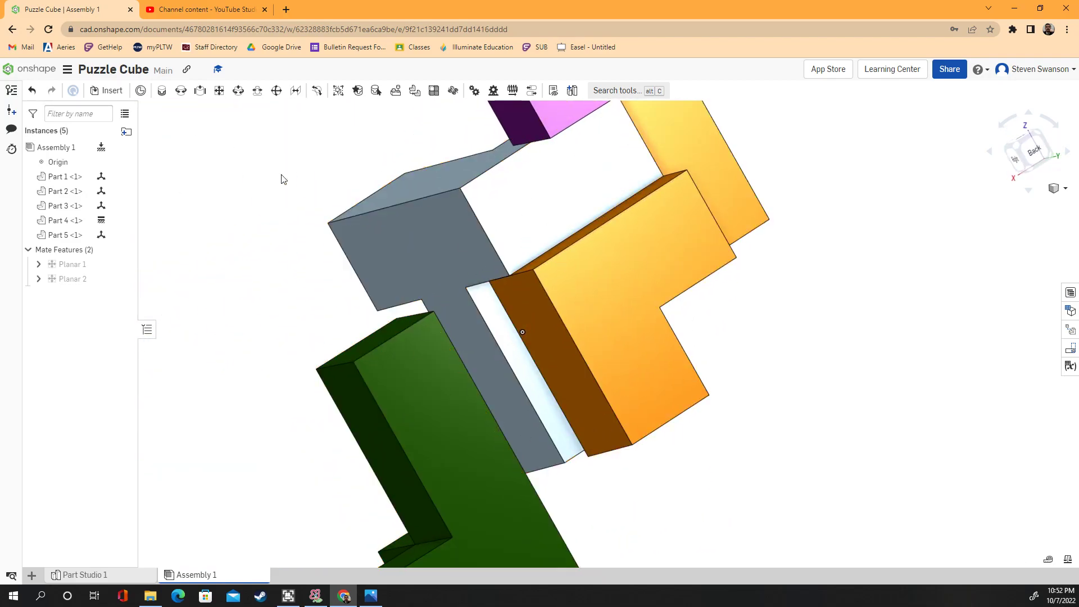
pyautogui.click(219, 91)
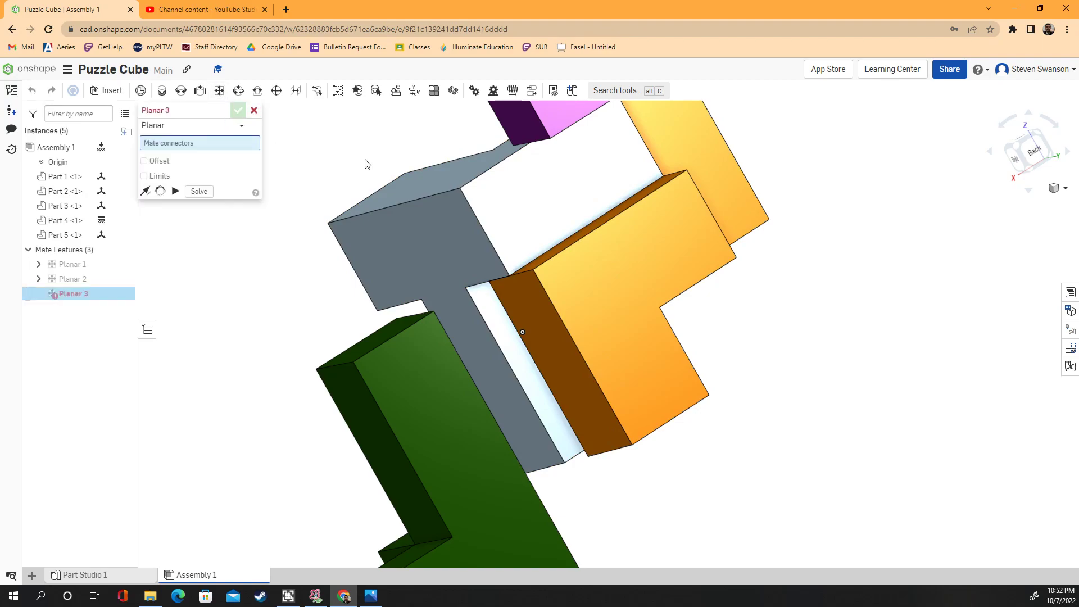
pyautogui.click(563, 183)
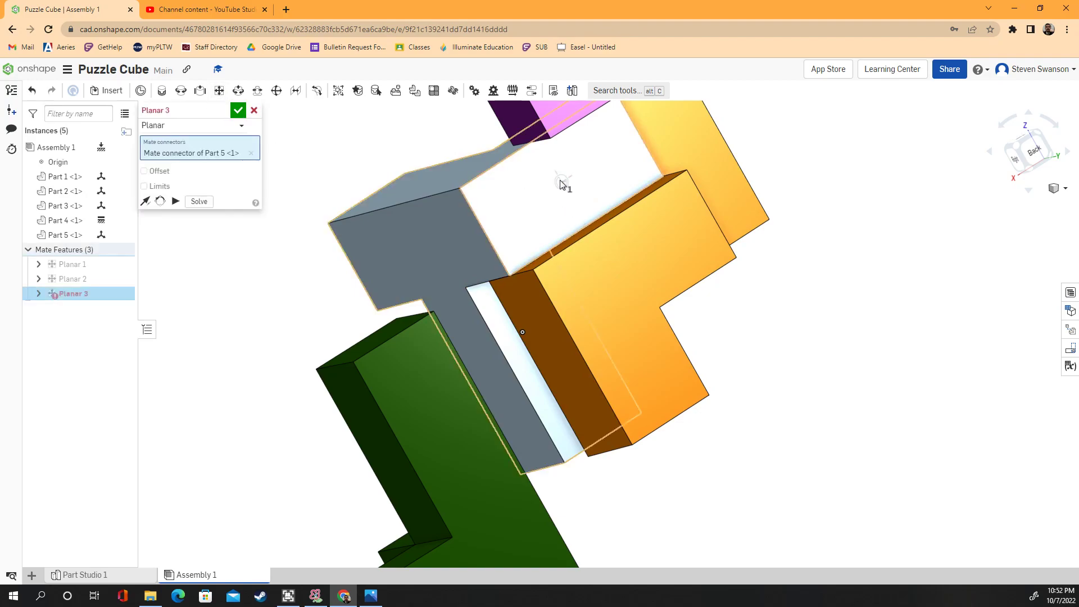
pyautogui.click(622, 273)
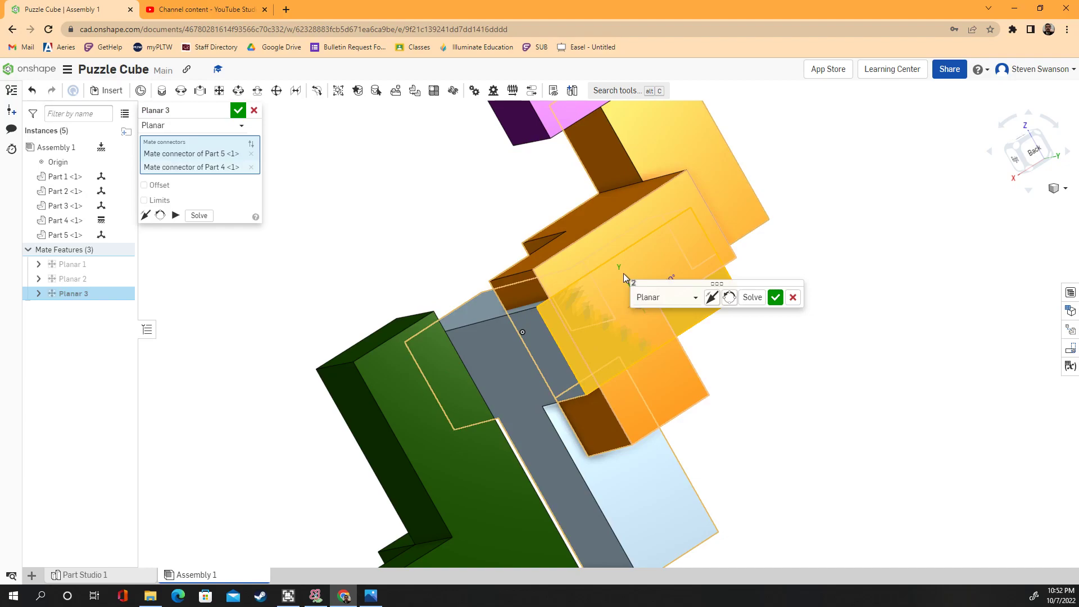
pyautogui.click(775, 298)
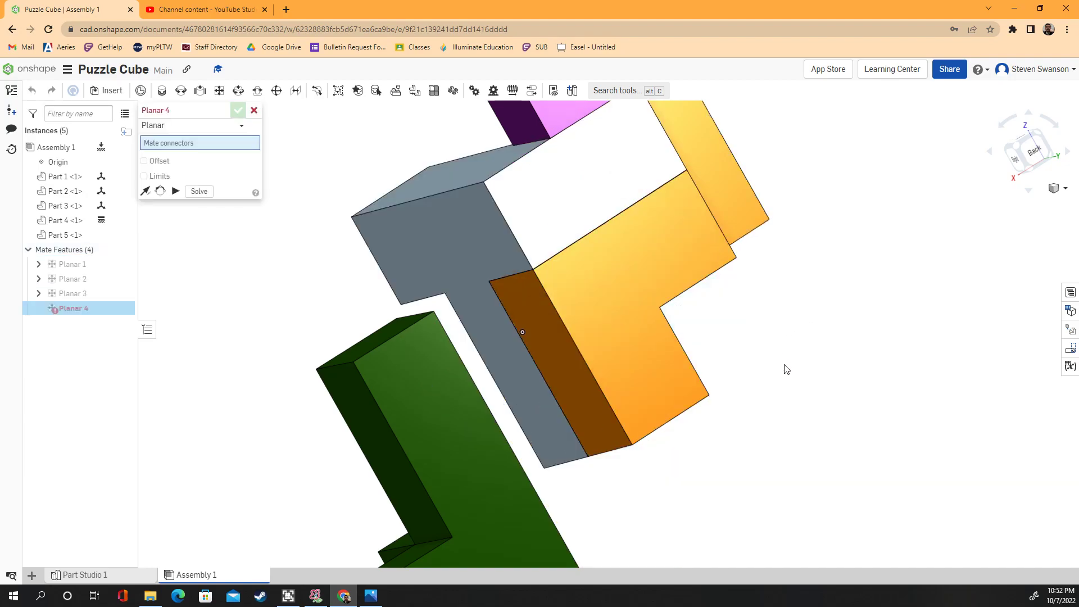
# Dismiss the extra planar mate and inspect the light blue part's fit on the orange part from several sides.
pyautogui.scroll(-3, 790, 370)
pyautogui.moveTo(794, 371); pyautogui.dragTo(820, 365, button='right')
pyautogui.click(254, 110)
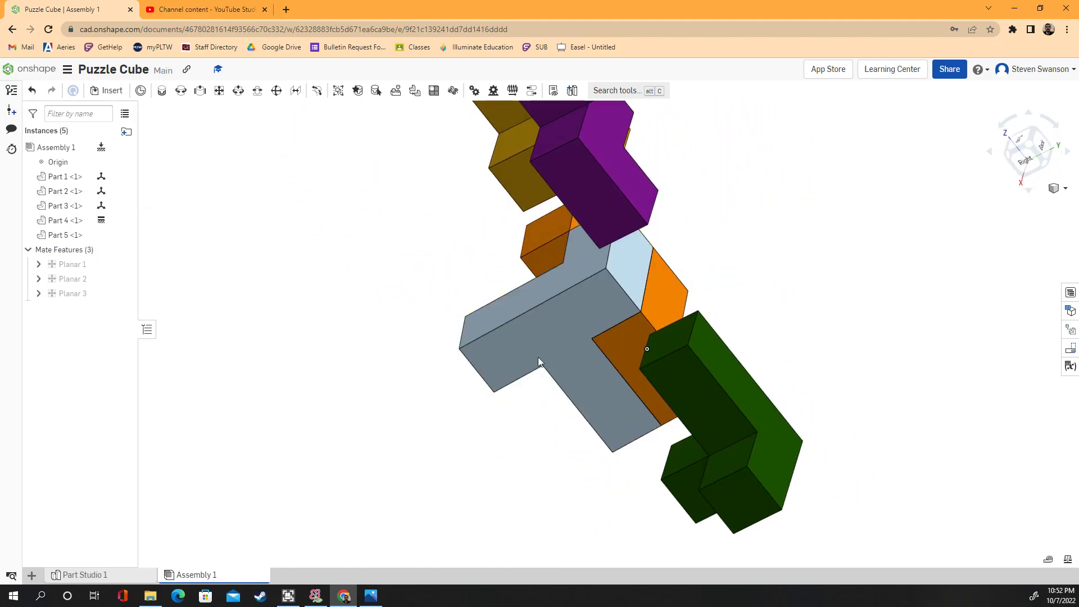
pyautogui.moveTo(228, 373); pyautogui.dragTo(567, 333, button='right')
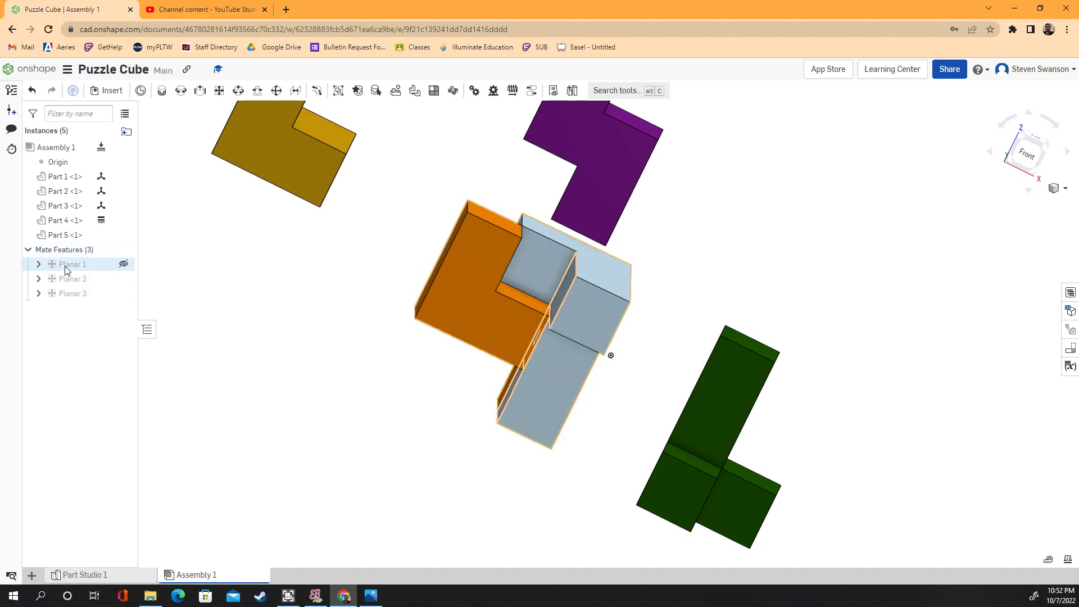
pyautogui.moveTo(279, 371); pyautogui.dragTo(264, 381, button='right')
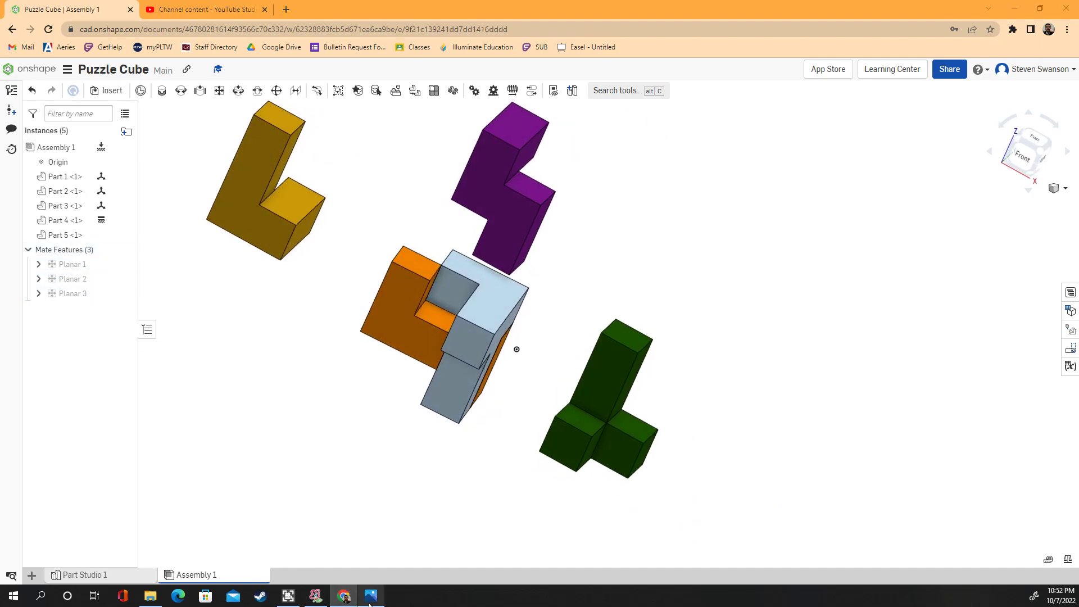
# Check the exploded view drawing, and move the purple part in front of the joined orange and light blue parts.
pyautogui.click(369, 603)
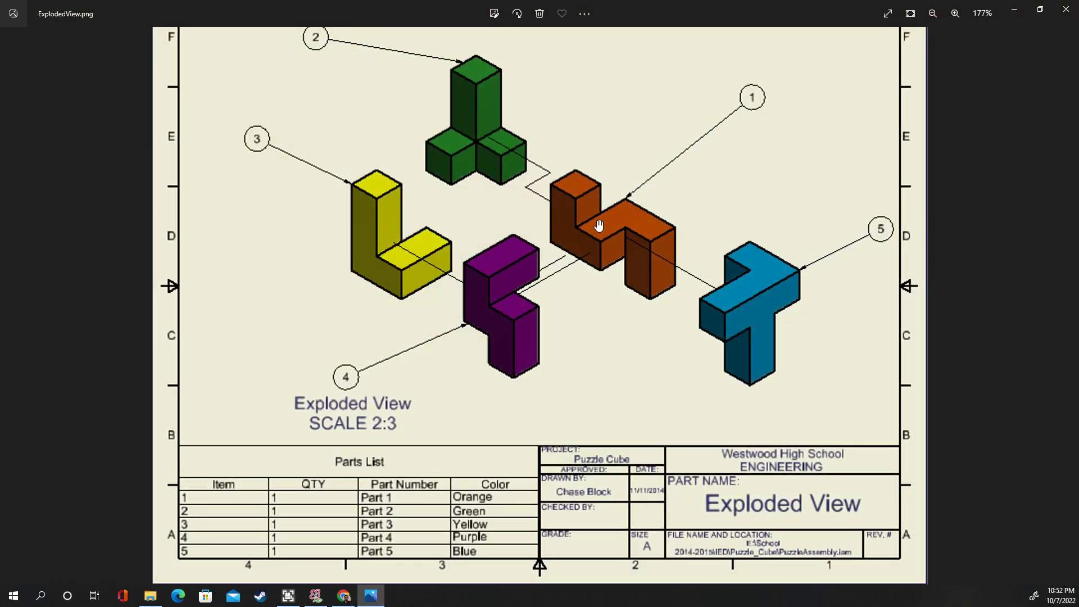
pyautogui.click(369, 597)
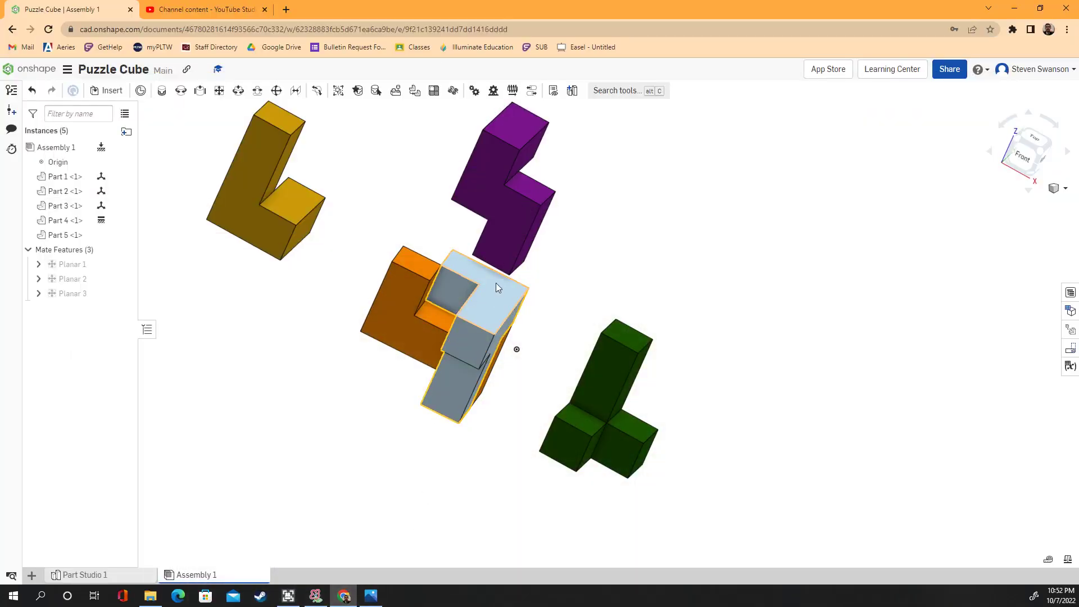
pyautogui.moveTo(564, 308); pyautogui.dragTo(522, 264, button='right')
pyautogui.moveTo(516, 229); pyautogui.dragTo(320, 431)
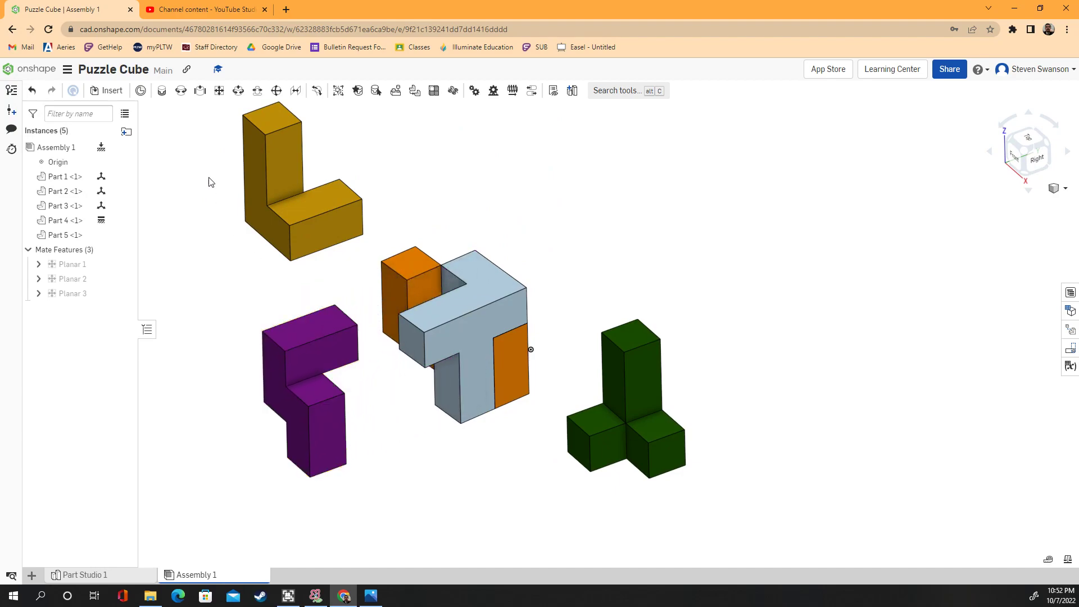
# Add a planar mate between the light blue part's inner notch face and the back end face of the purple part's upper arm.
pyautogui.click(219, 92)
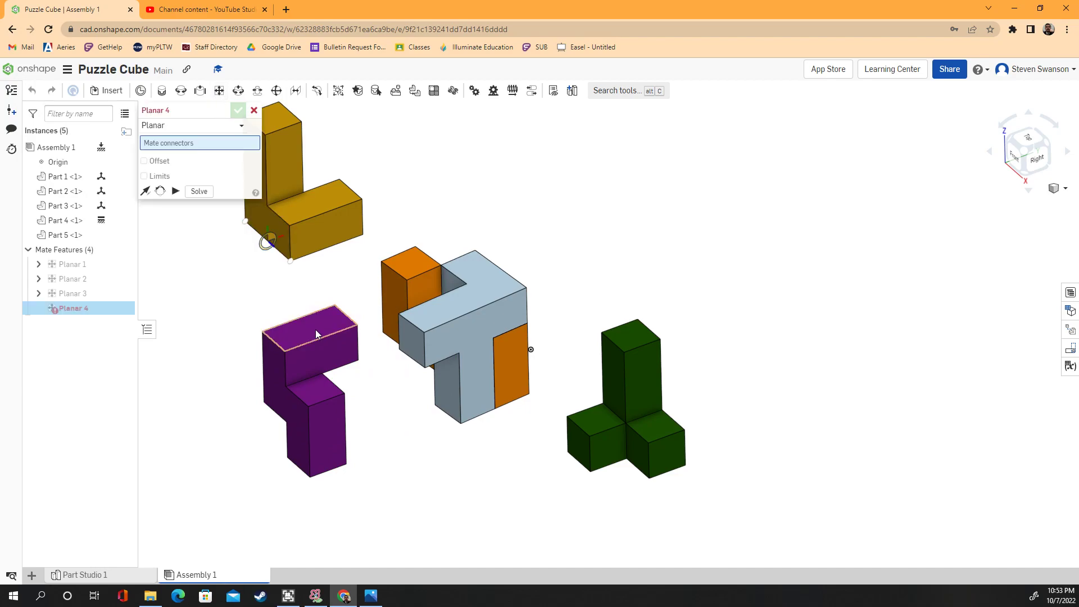
pyautogui.moveTo(258, 300); pyautogui.dragTo(286, 301, button='right')
pyautogui.scroll(4, 433, 272)
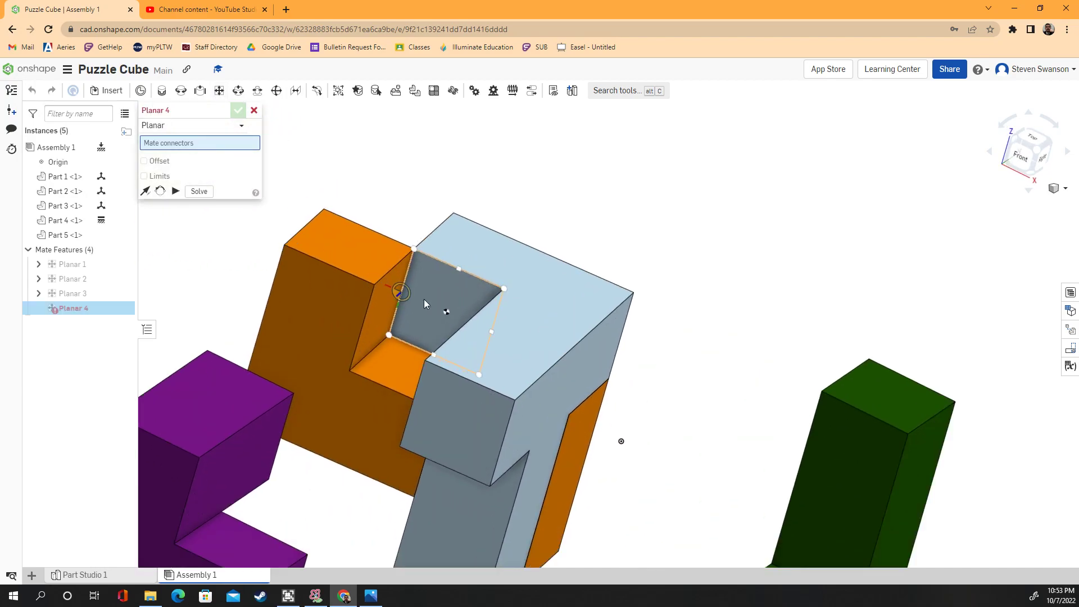
pyautogui.click(441, 307)
pyautogui.moveTo(174, 276); pyautogui.dragTo(230, 378, button='right')
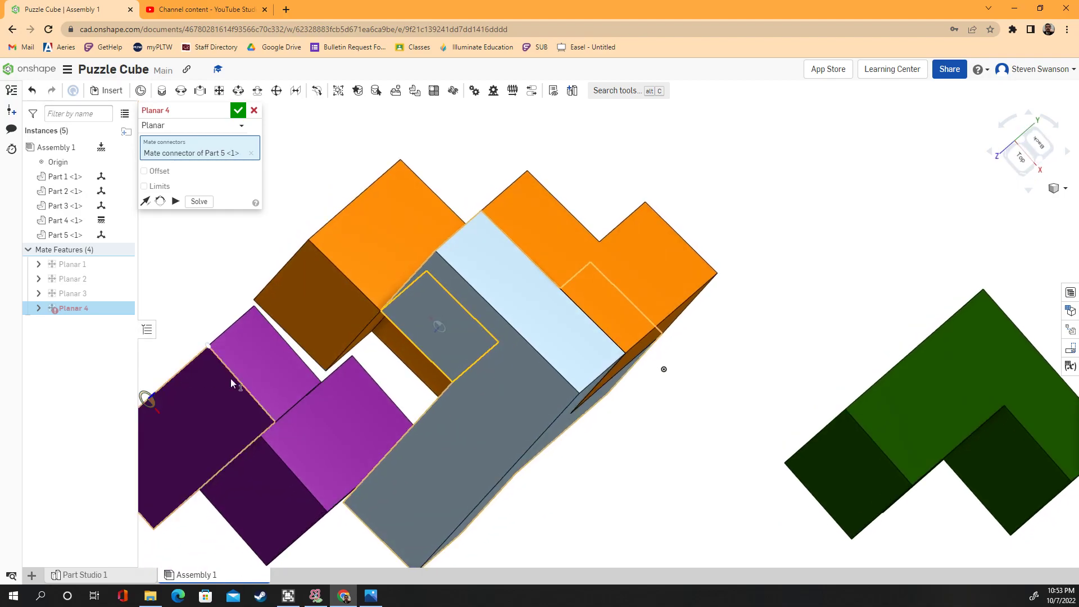
pyautogui.click(268, 368)
pyautogui.click(240, 114)
# Inspect the purple part's fit in the light blue notch and test which ways it still slides.
pyautogui.scroll(3, 200, 224)
pyautogui.moveTo(200, 224); pyautogui.dragTo(231, 170, button='right')
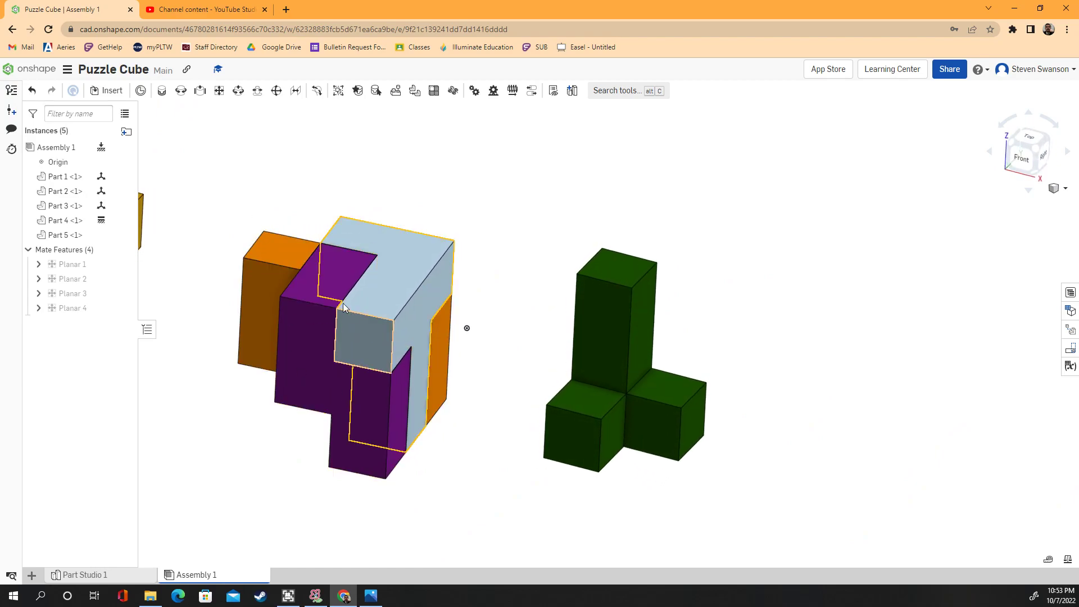
pyautogui.moveTo(324, 229); pyautogui.dragTo(309, 259, button='right')
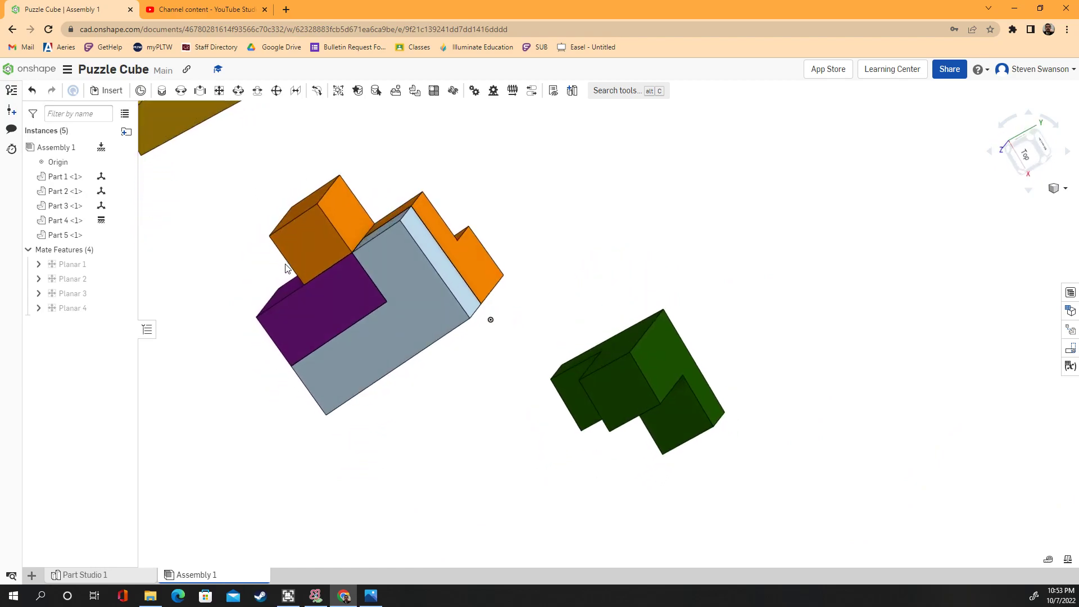
pyautogui.moveTo(181, 383); pyautogui.dragTo(280, 304, button='right')
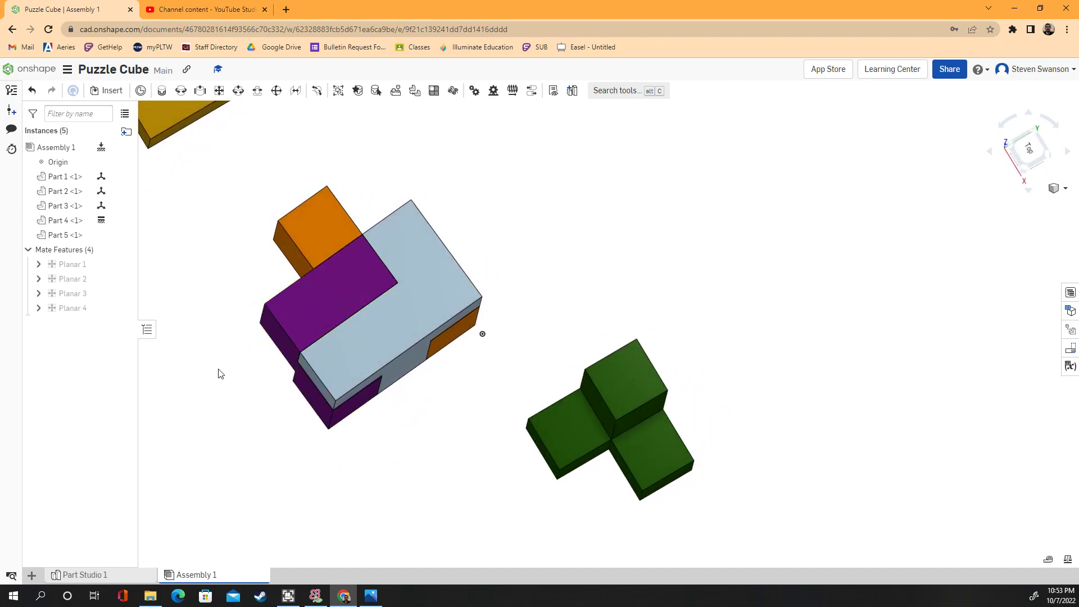
pyautogui.scroll(-2, 218, 376)
pyautogui.moveTo(237, 301); pyautogui.dragTo(264, 276, button='right')
pyautogui.moveTo(317, 330)
pyautogui.mouseDown()
pyautogui.moveTo(301, 322)
pyautogui.moveTo(339, 349)
pyautogui.moveTo(323, 336)
pyautogui.mouseUp()
pyautogui.moveTo(245, 400); pyautogui.dragTo(282, 373, button='right')
pyautogui.moveTo(287, 368); pyautogui.dragTo(314, 354)
pyautogui.moveTo(261, 364)
pyautogui.mouseDown(button='right')
pyautogui.moveTo(205, 391)
pyautogui.moveTo(238, 386)
pyautogui.moveTo(251, 359)
pyautogui.mouseUp(button='right')
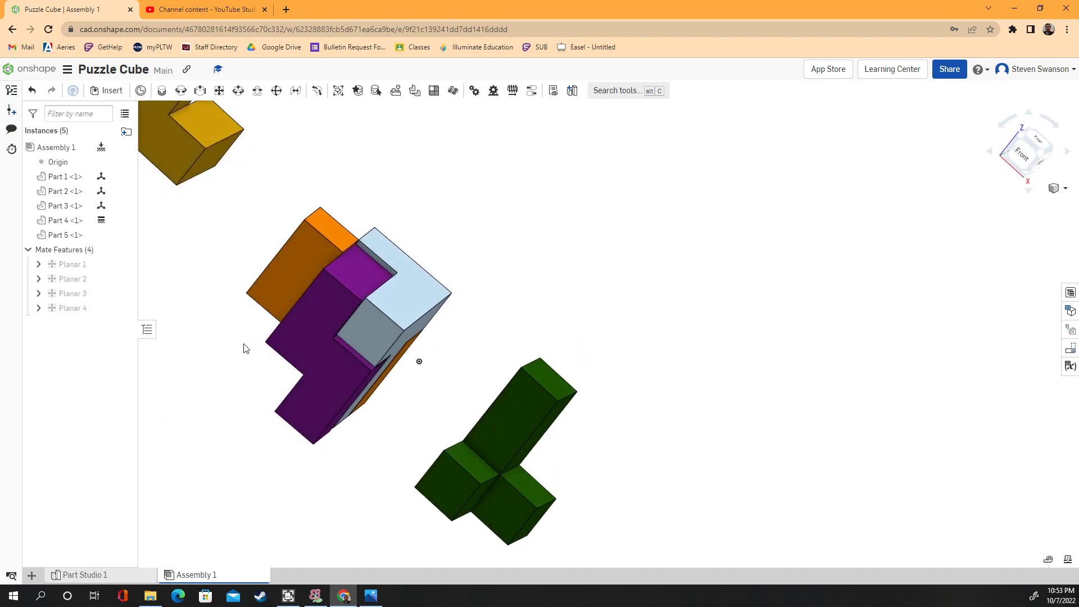
# Add a planar mate that sets the purple part's top face flush with the light blue part's top face.
pyautogui.click(220, 92)
pyautogui.moveTo(291, 131); pyautogui.dragTo(327, 209, button='right')
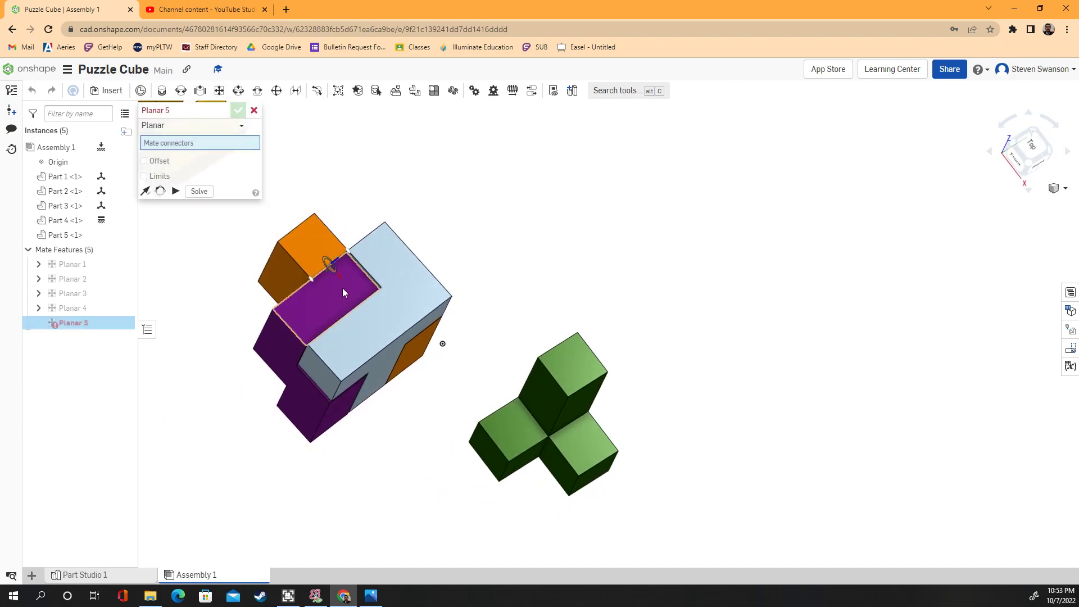
pyautogui.click(329, 298)
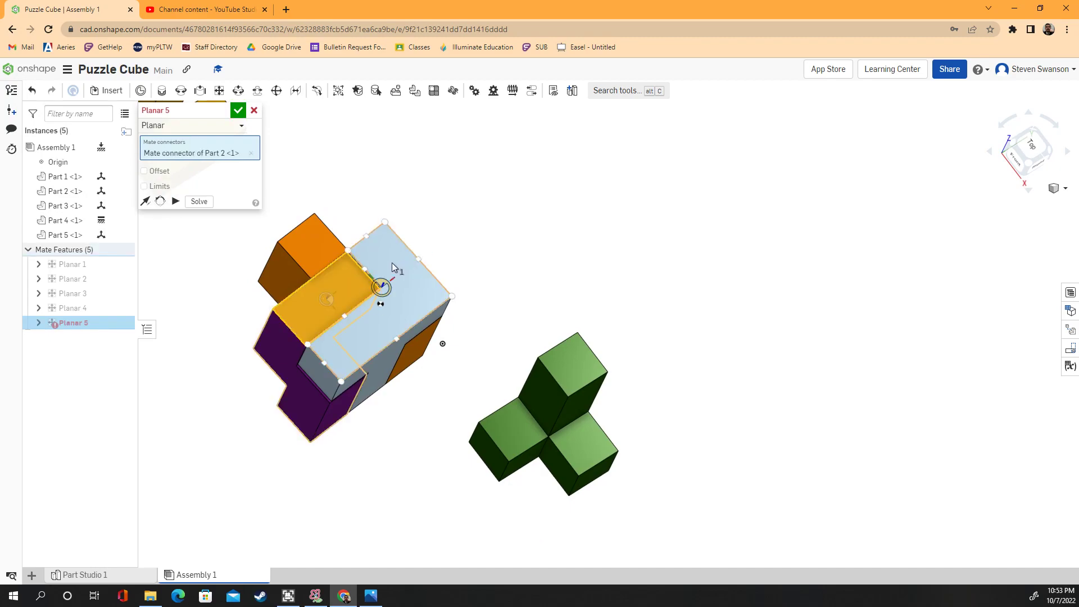
pyautogui.click(390, 264)
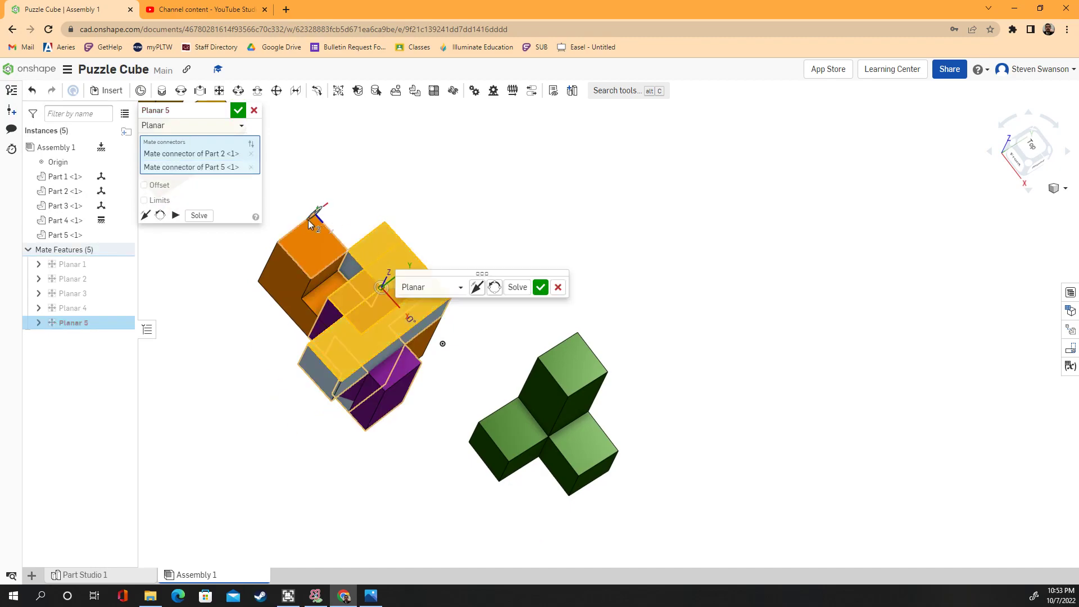
pyautogui.click(535, 291)
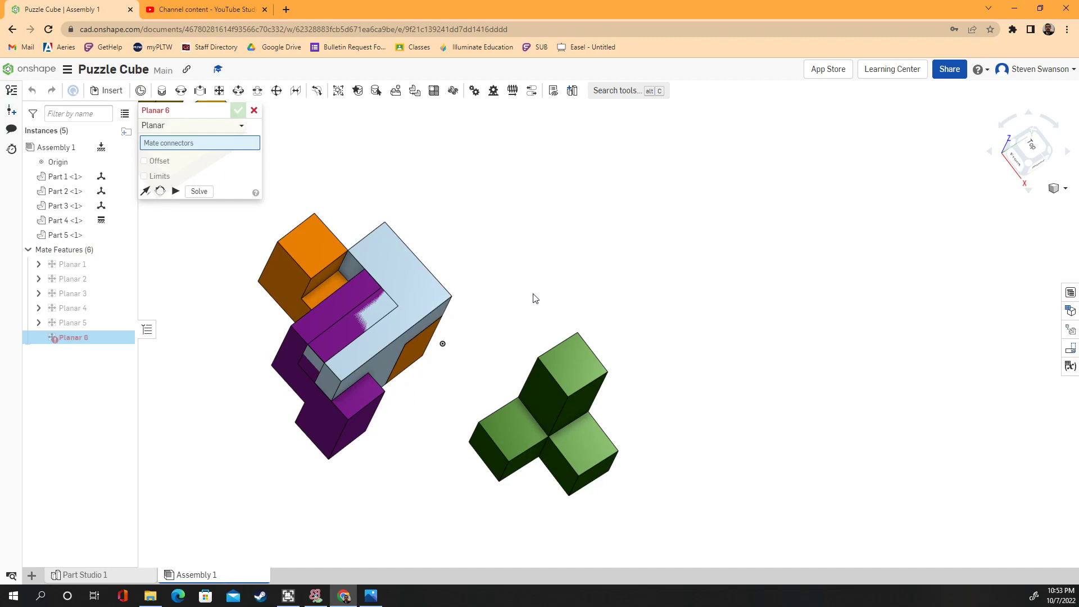
# Add a planar mate that sets the side face of the purple part's lower leg flush with the light blue part's T-shaped face.
pyautogui.scroll(-1, 509, 305)
pyautogui.moveTo(449, 366); pyautogui.dragTo(486, 333, button='right')
pyautogui.moveTo(378, 356); pyautogui.dragTo(360, 333)
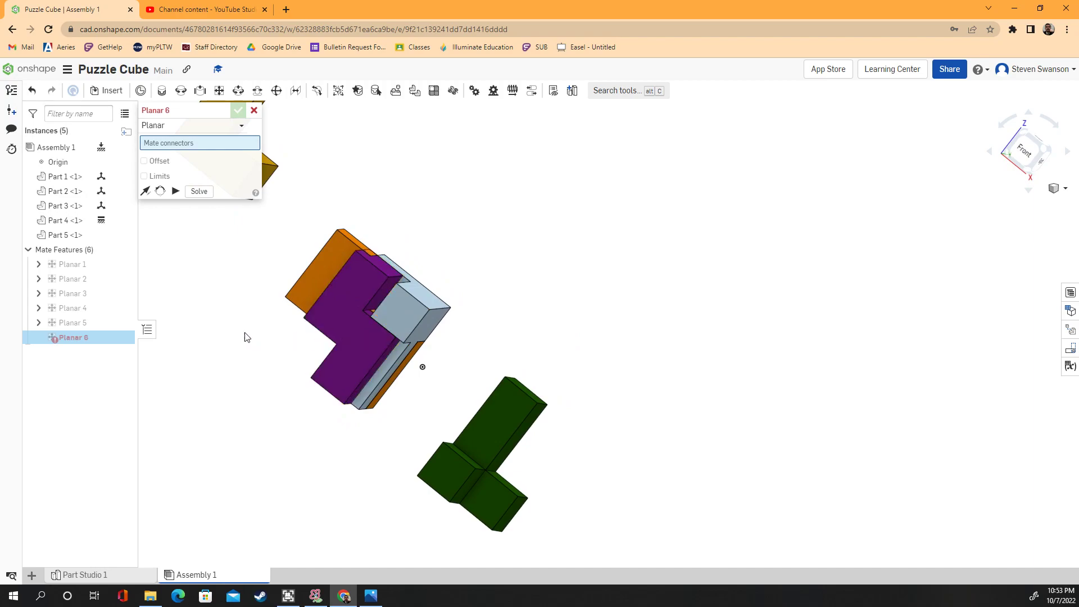
pyautogui.moveTo(251, 338); pyautogui.dragTo(343, 295, button='right')
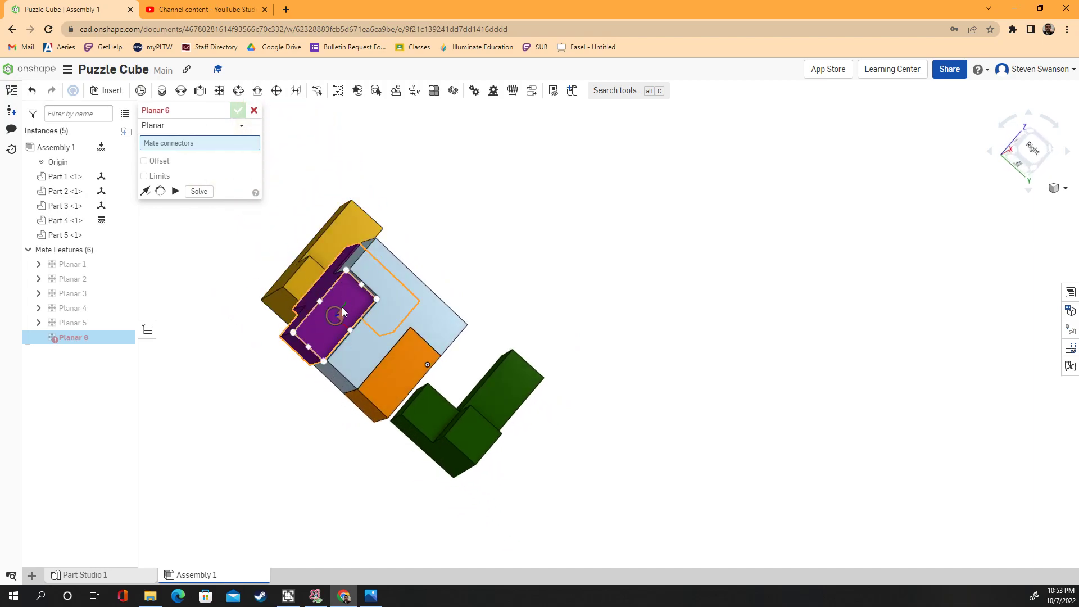
pyautogui.moveTo(251, 366); pyautogui.dragTo(405, 314, button='right')
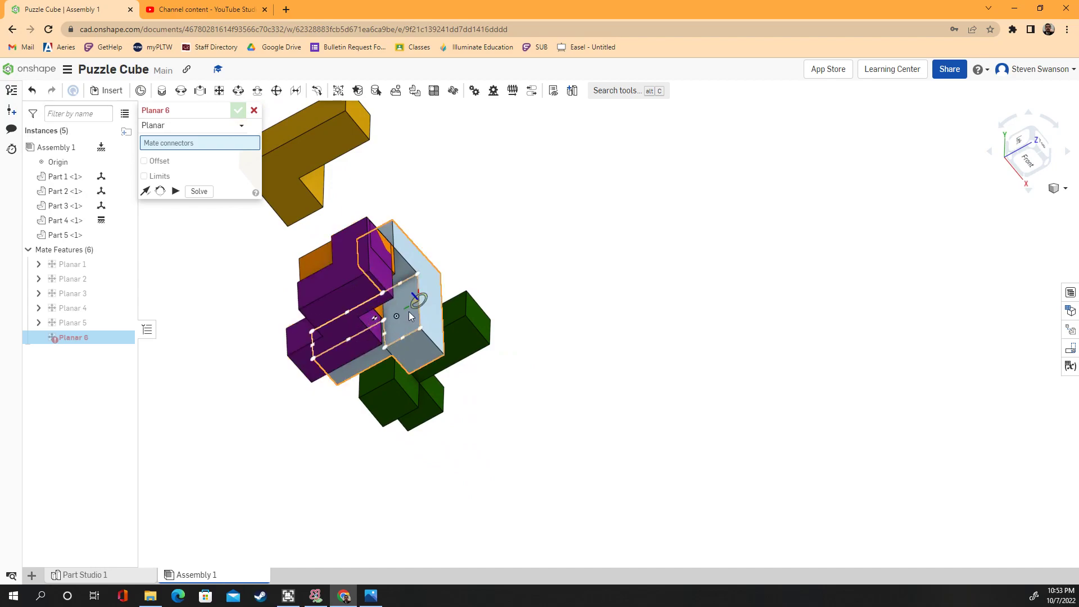
pyautogui.moveTo(233, 161); pyautogui.dragTo(174, 236, button='right')
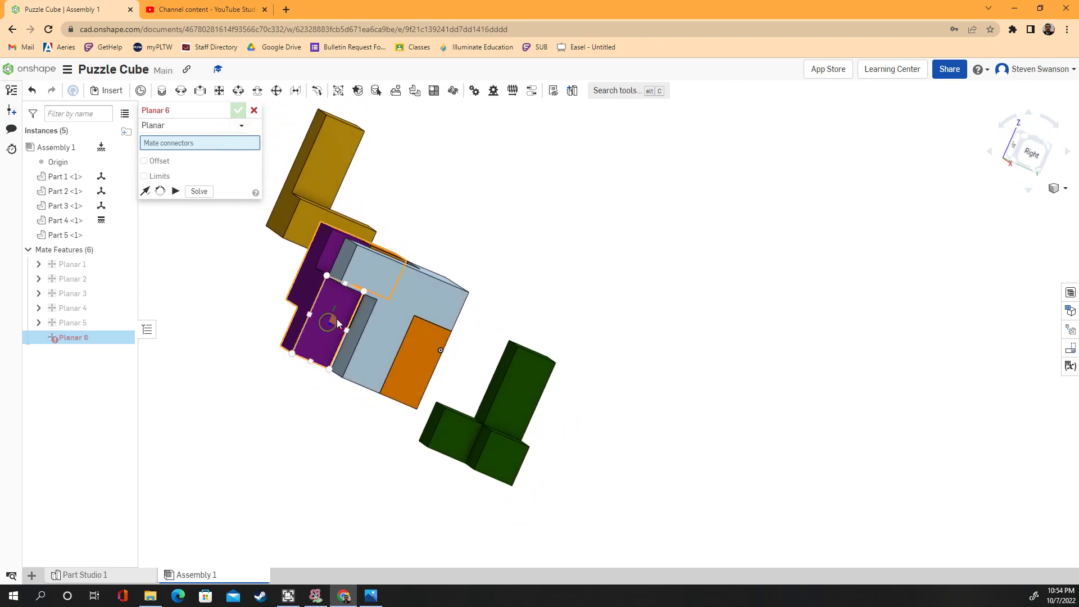
pyautogui.click(329, 322)
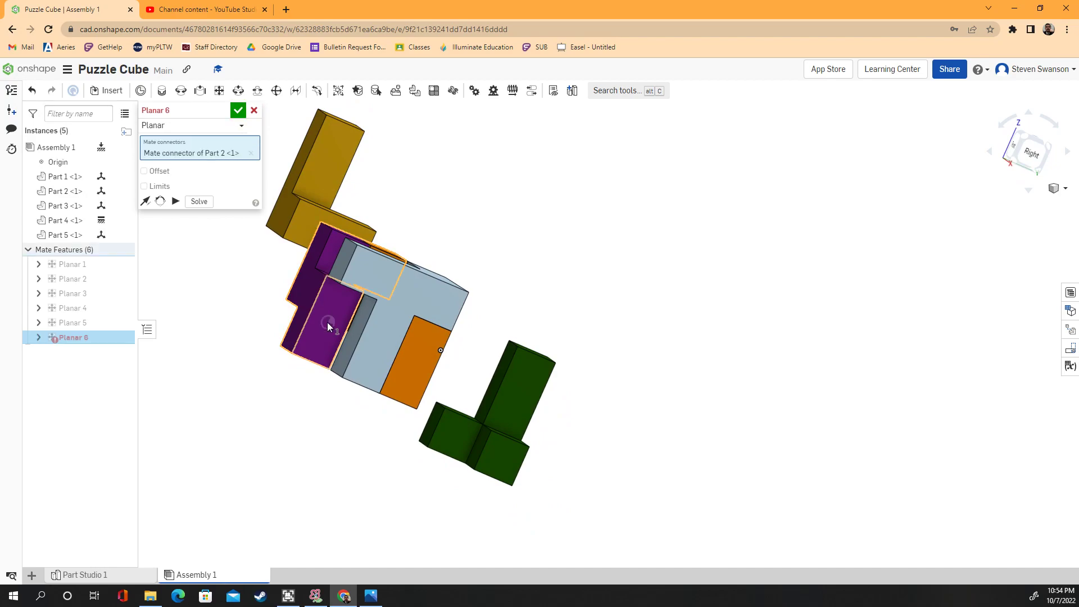
pyautogui.click(385, 326)
pyautogui.click(537, 349)
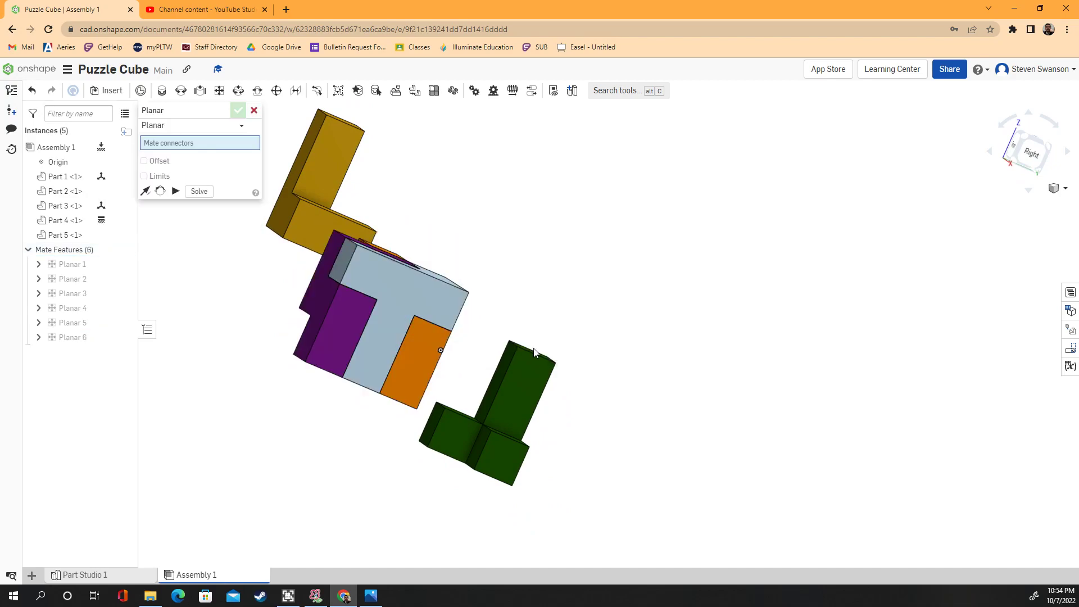
# Inspect the joined orange, light blue and purple parts and compare them with the exploded view drawing.
pyautogui.moveTo(265, 390); pyautogui.dragTo(388, 371, button='right')
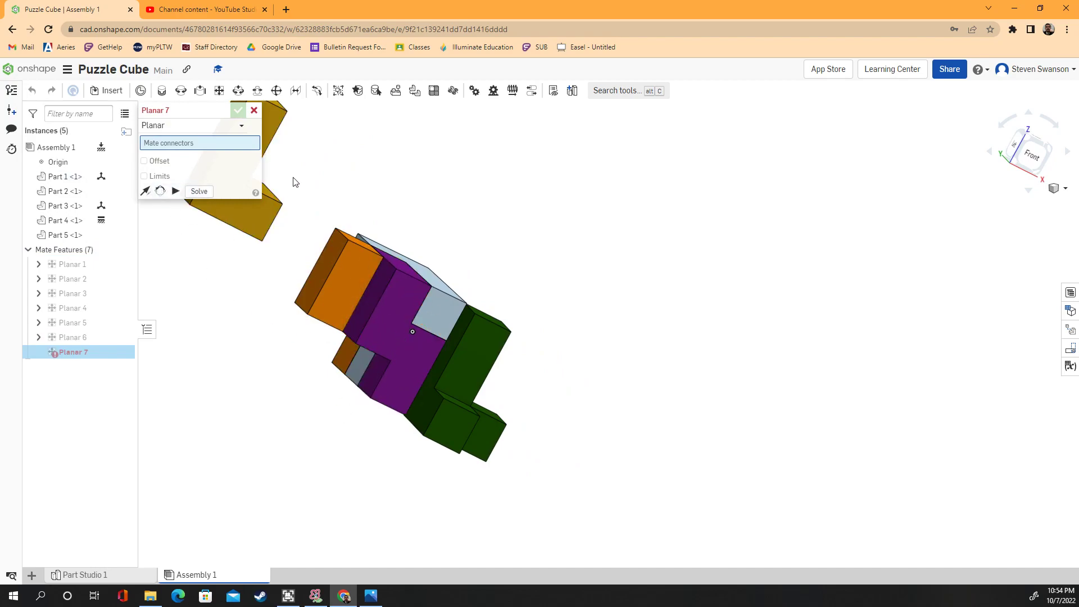
pyautogui.scroll(-1, 354, 200)
pyautogui.scroll(1, 356, 200)
pyautogui.moveTo(358, 201)
pyautogui.mouseDown(button='right')
pyautogui.moveTo(372, 213)
pyautogui.moveTo(336, 201)
pyautogui.mouseUp(button='right')
pyautogui.scroll(-2, 406, 250)
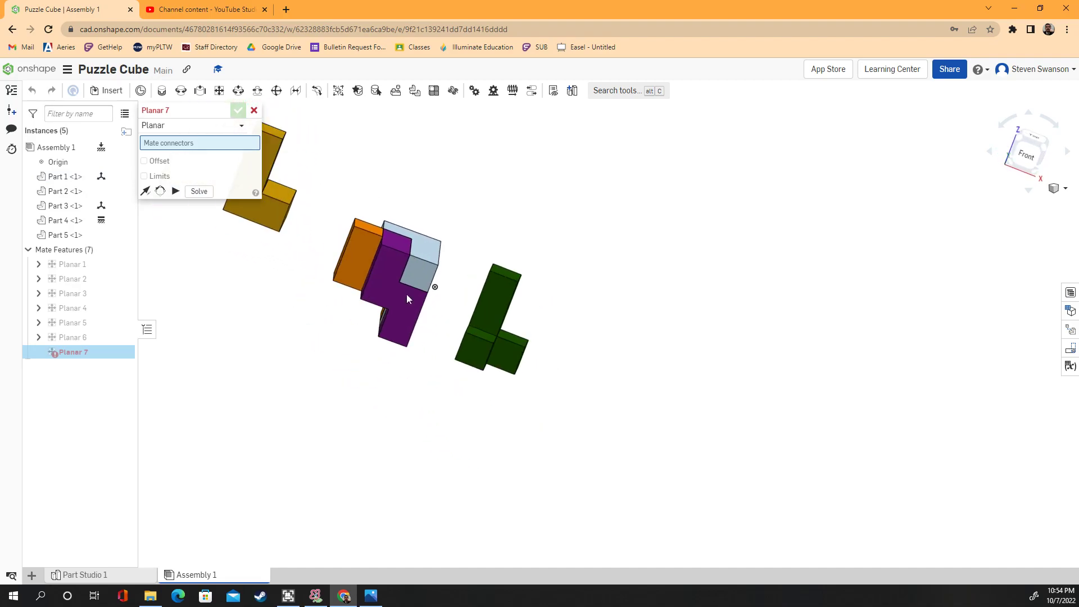
pyautogui.click(368, 593)
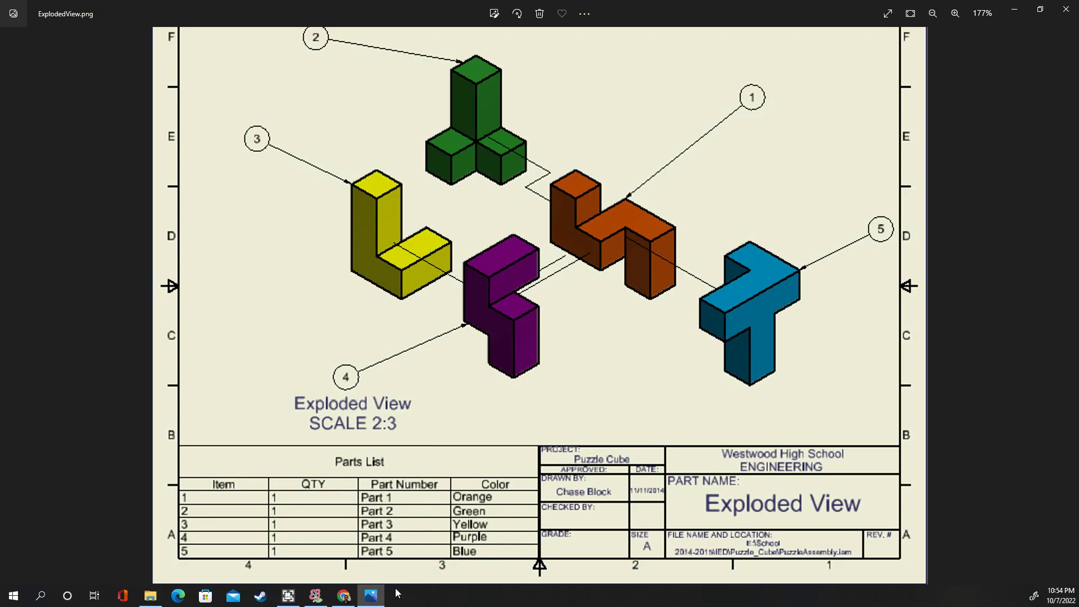
pyautogui.click(372, 600)
# Move the yellow part close to the orange and purple parts, oriented as in the exploded view.
pyautogui.scroll(-2, 313, 436)
pyautogui.moveTo(313, 436); pyautogui.dragTo(319, 353, button='right')
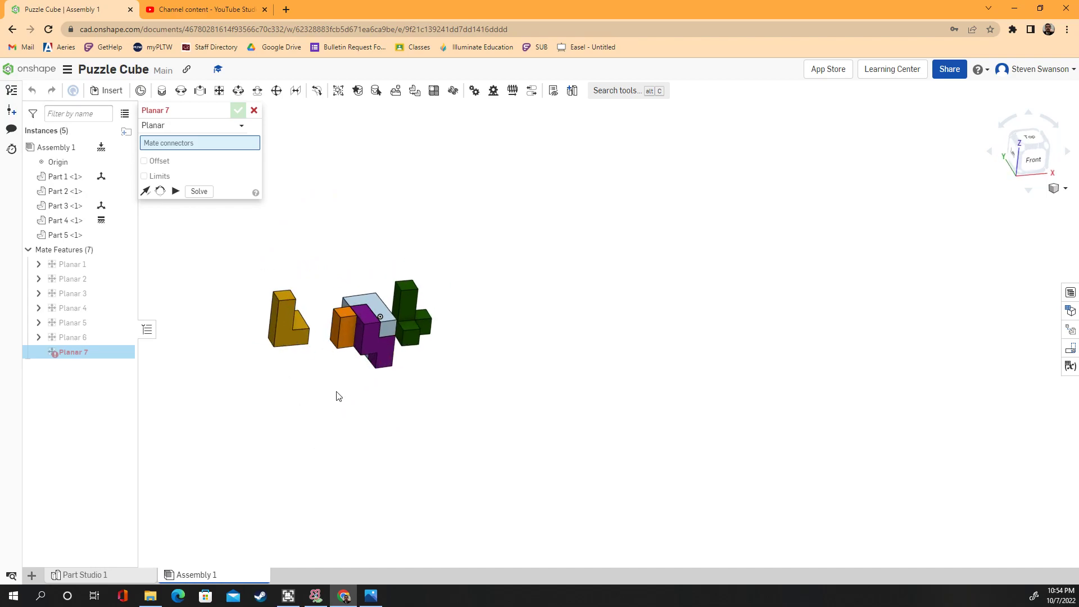
pyautogui.scroll(2, 339, 395)
pyautogui.moveTo(338, 390); pyautogui.dragTo(326, 365, button='right')
pyautogui.moveTo(243, 275); pyautogui.dragTo(322, 363)
pyautogui.scroll(1, 390, 390)
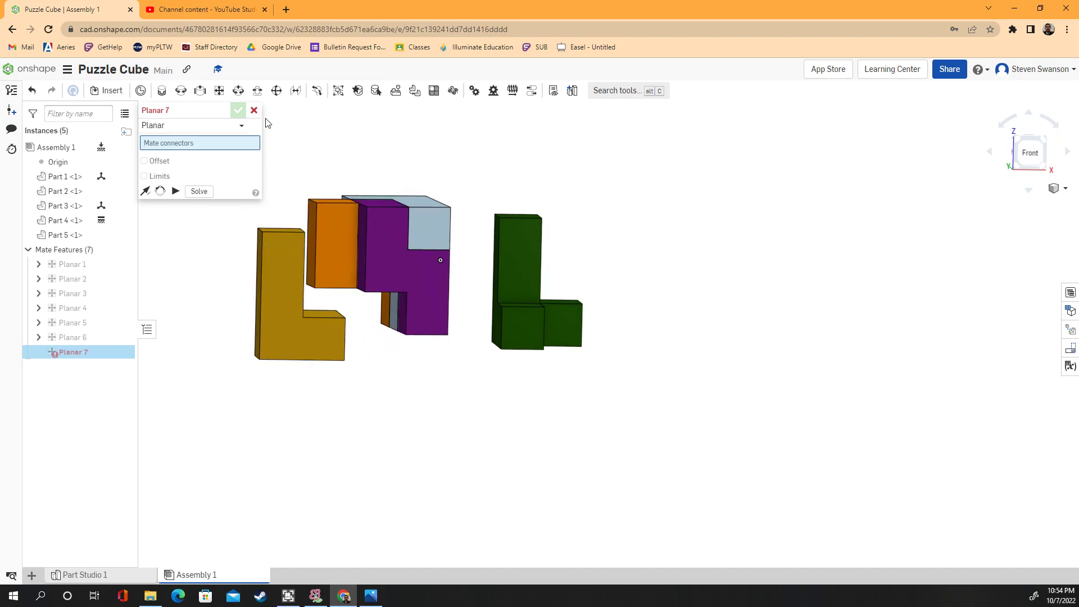
# Add a planar mate between the yellow and purple parts' front faces, and slide the yellow part back beside the orange part.
pyautogui.click(273, 274)
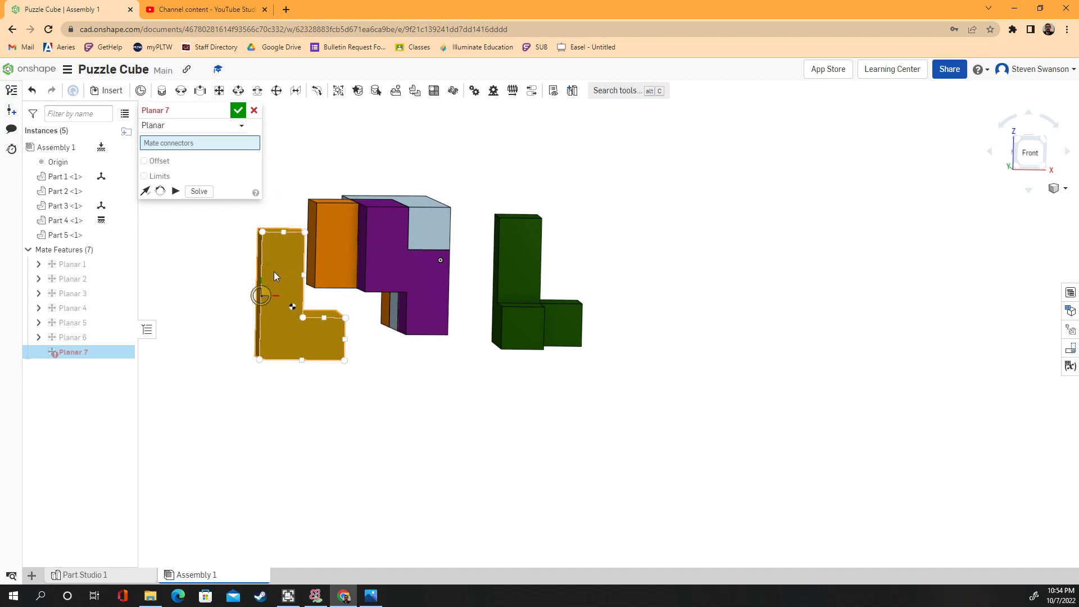
pyautogui.click(386, 268)
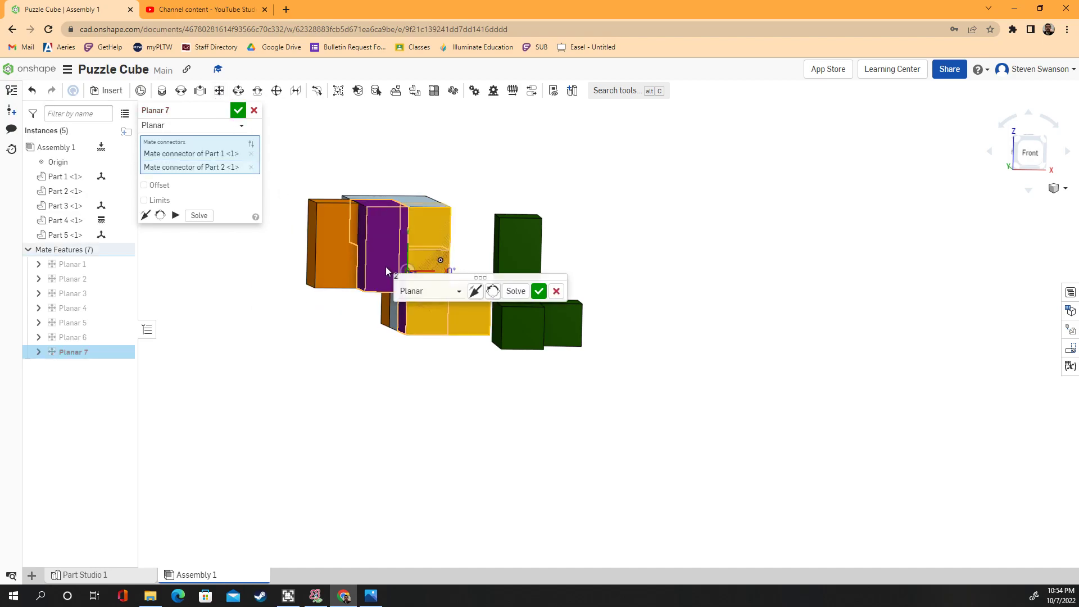
pyautogui.click(539, 289)
pyautogui.moveTo(485, 306); pyautogui.dragTo(318, 325)
# Add a planar mate between the inner side face of the yellow part's long leg and the purple part's left side face.
pyautogui.moveTo(361, 395)
pyautogui.mouseDown(button='right')
pyautogui.moveTo(347, 470)
pyautogui.moveTo(358, 415)
pyautogui.mouseUp(button='right')
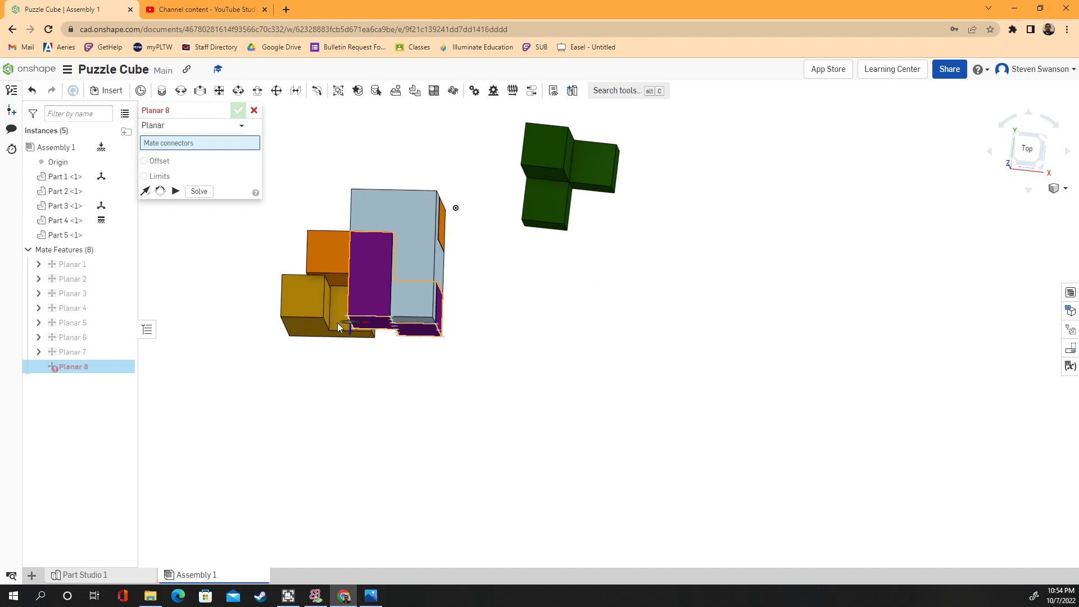
pyautogui.moveTo(324, 410); pyautogui.dragTo(318, 373, button='right')
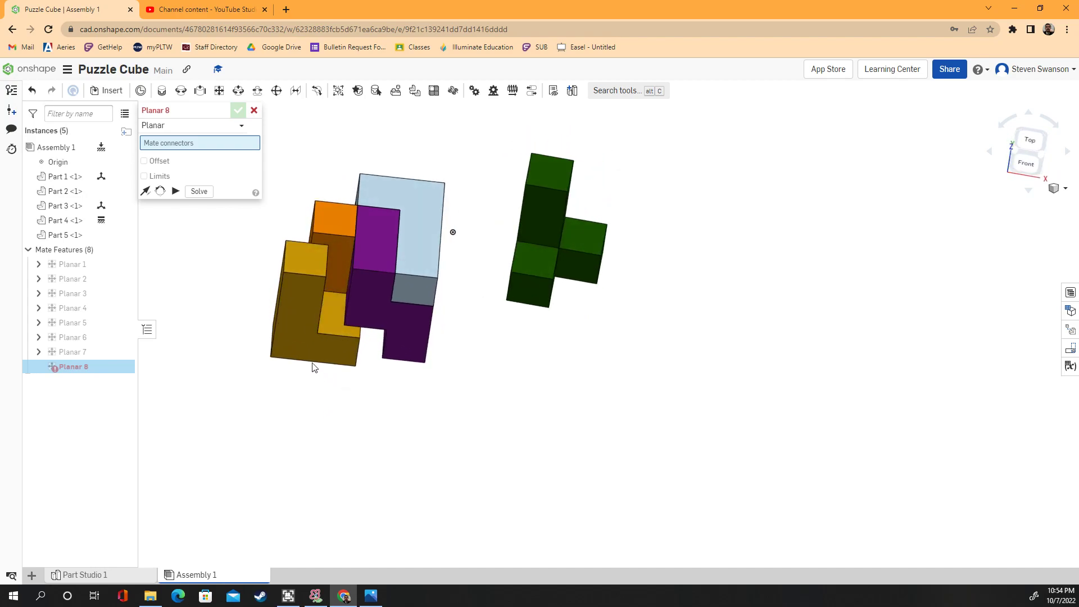
pyautogui.moveTo(236, 225); pyautogui.dragTo(189, 218, button='right')
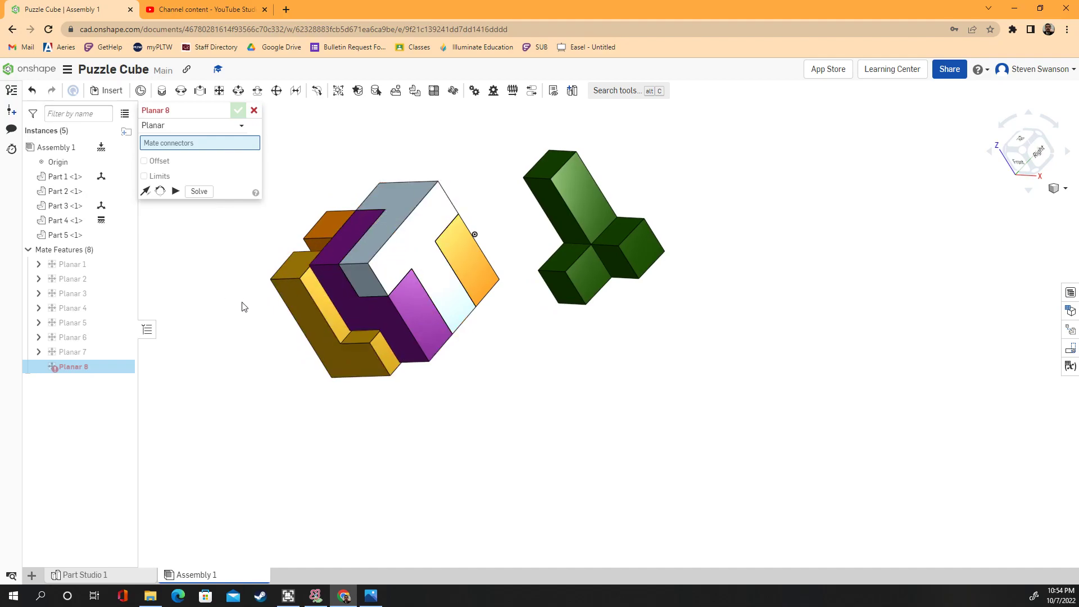
pyautogui.scroll(5, 325, 304)
pyautogui.click(324, 306)
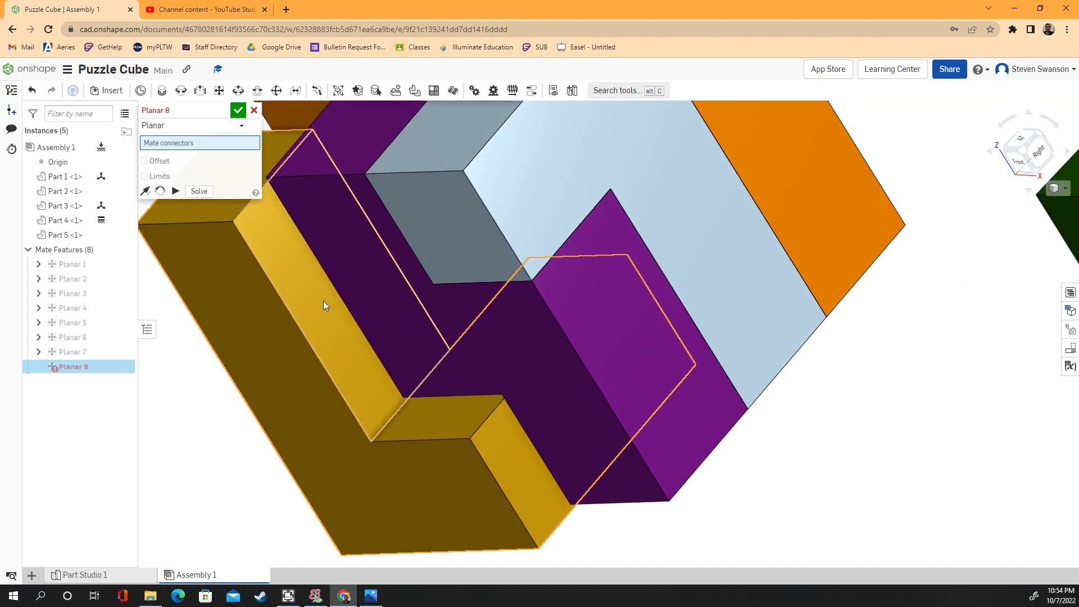
pyautogui.click(322, 301)
pyautogui.moveTo(234, 345); pyautogui.dragTo(491, 260, button='right')
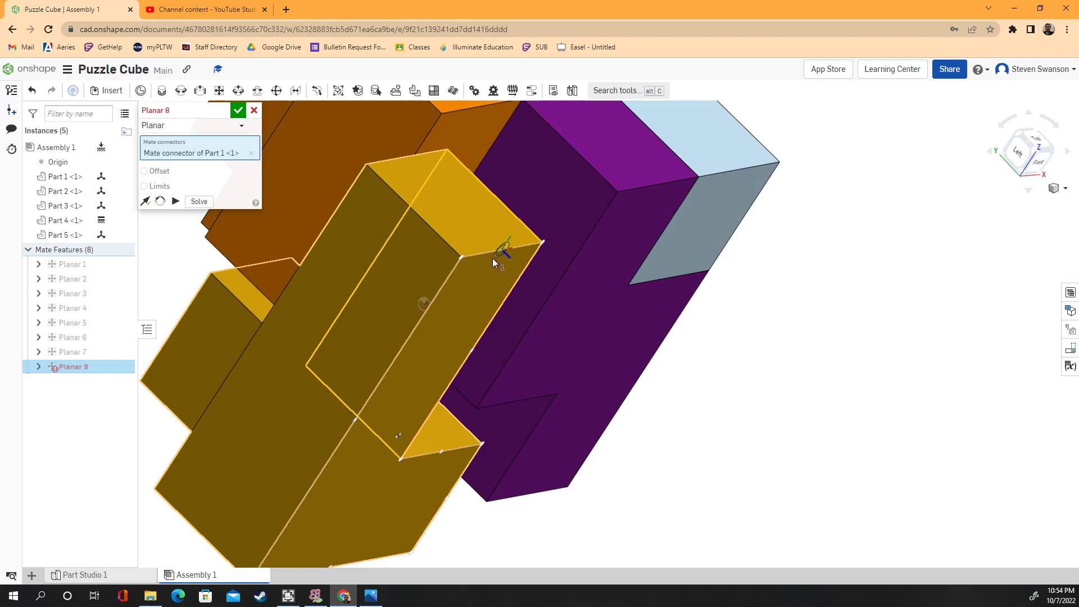
pyautogui.click(549, 227)
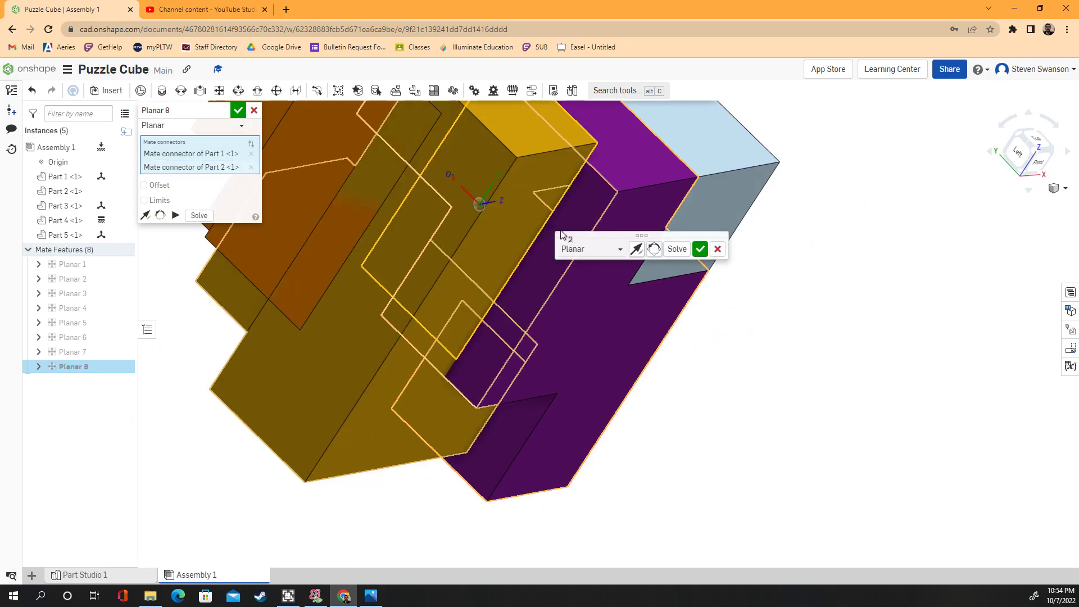
pyautogui.click(699, 249)
# Slide the yellow part down along the purple part, and add a planar mate that makes their top faces flush.
pyautogui.moveTo(662, 436); pyautogui.dragTo(617, 411, button='right')
pyautogui.scroll(-4, 524, 439)
pyautogui.scroll(4, 497, 447)
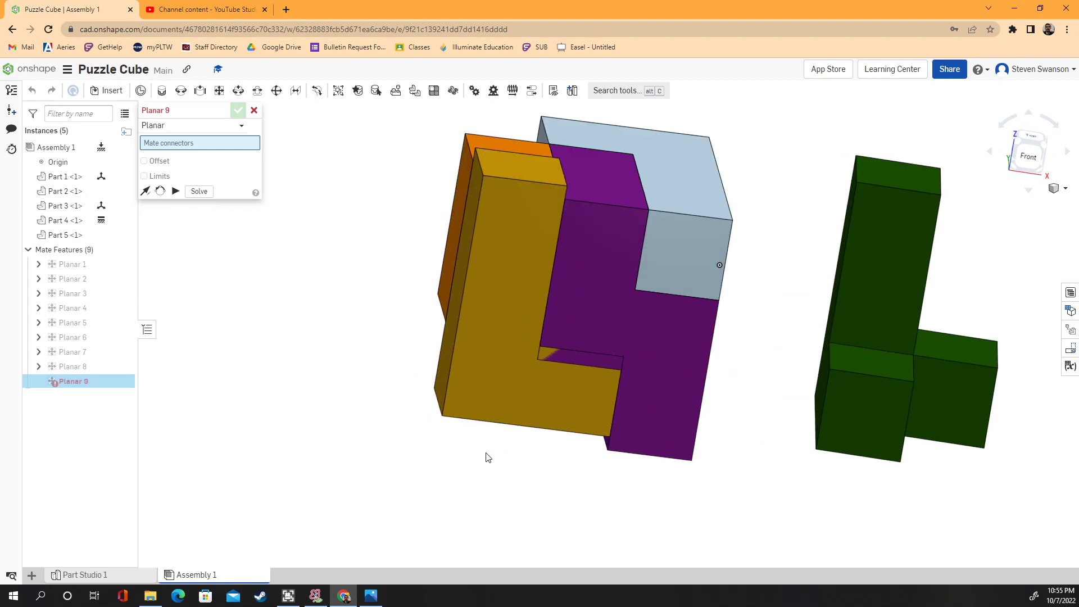
pyautogui.scroll(-3, 484, 453)
pyautogui.scroll(2, 484, 453)
pyautogui.moveTo(477, 422); pyautogui.dragTo(532, 425)
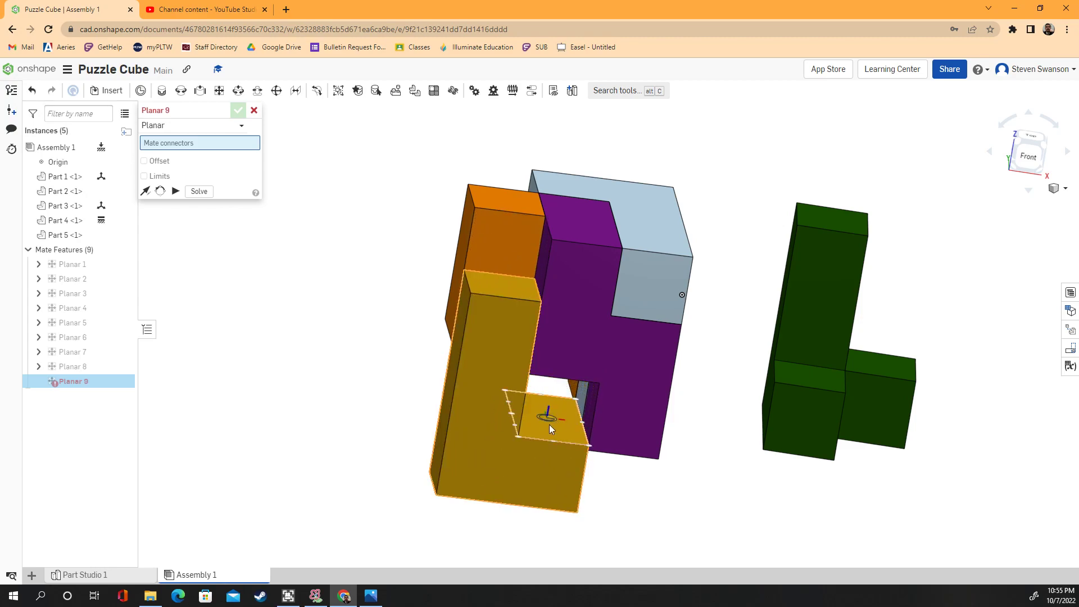
pyautogui.moveTo(508, 524); pyautogui.dragTo(600, 293, button='right')
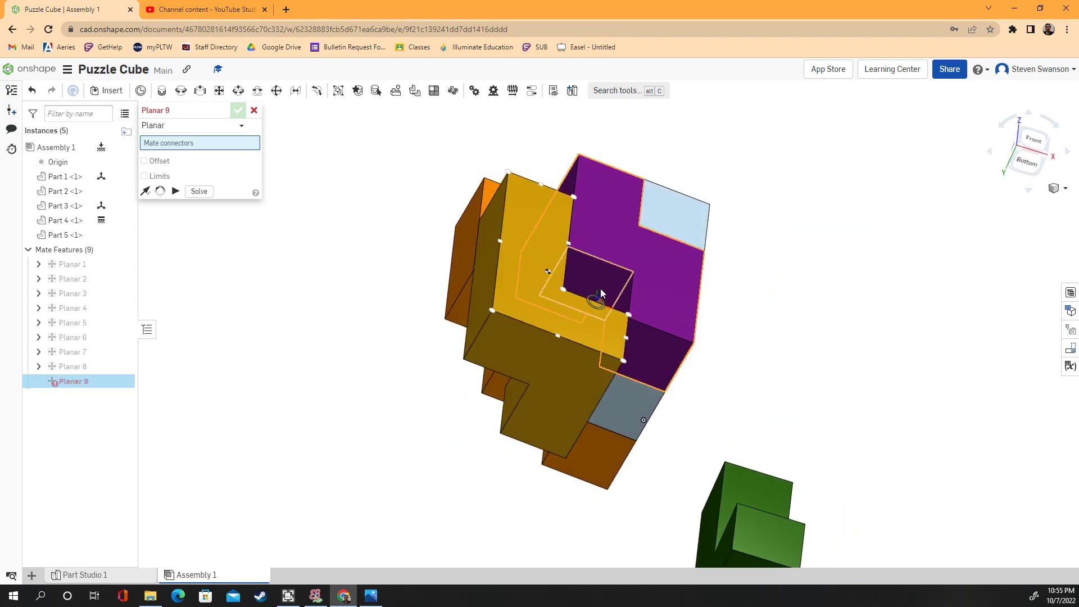
pyautogui.moveTo(344, 399); pyautogui.dragTo(395, 477, button='right')
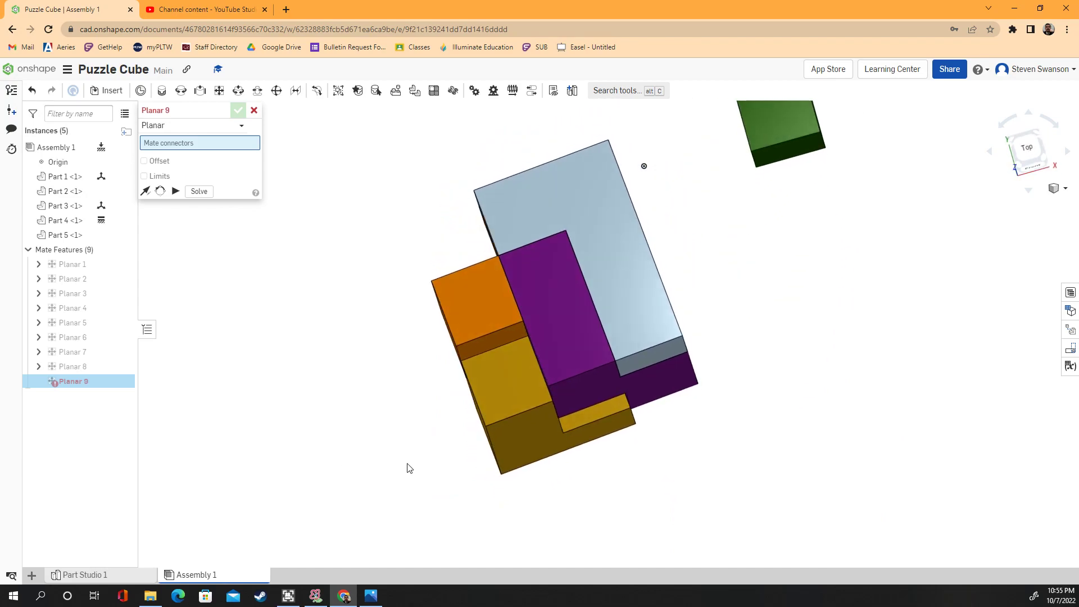
pyautogui.scroll(5, 438, 432)
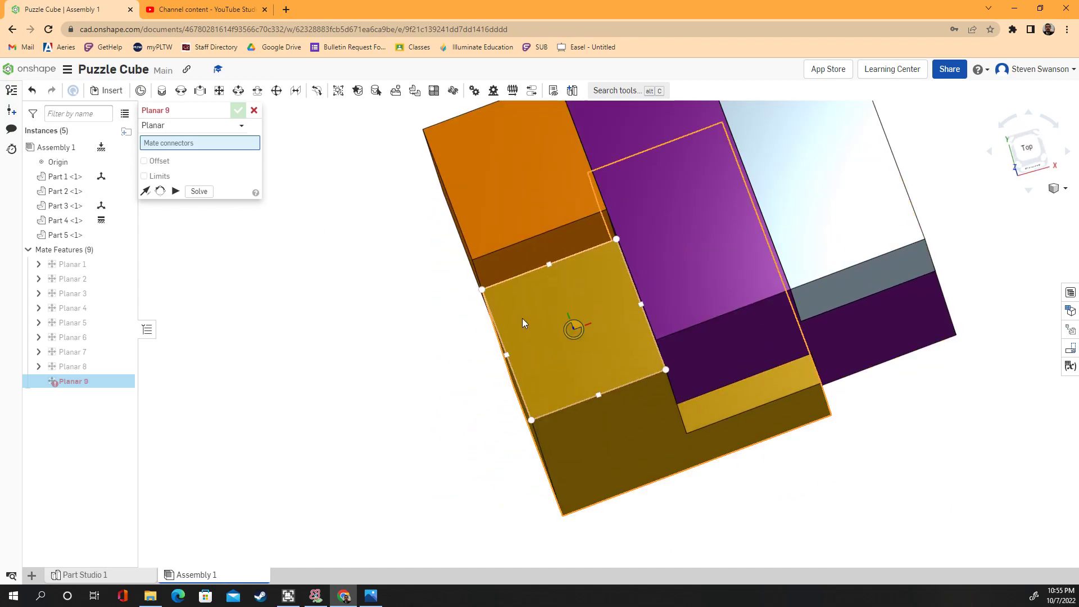
pyautogui.click(574, 327)
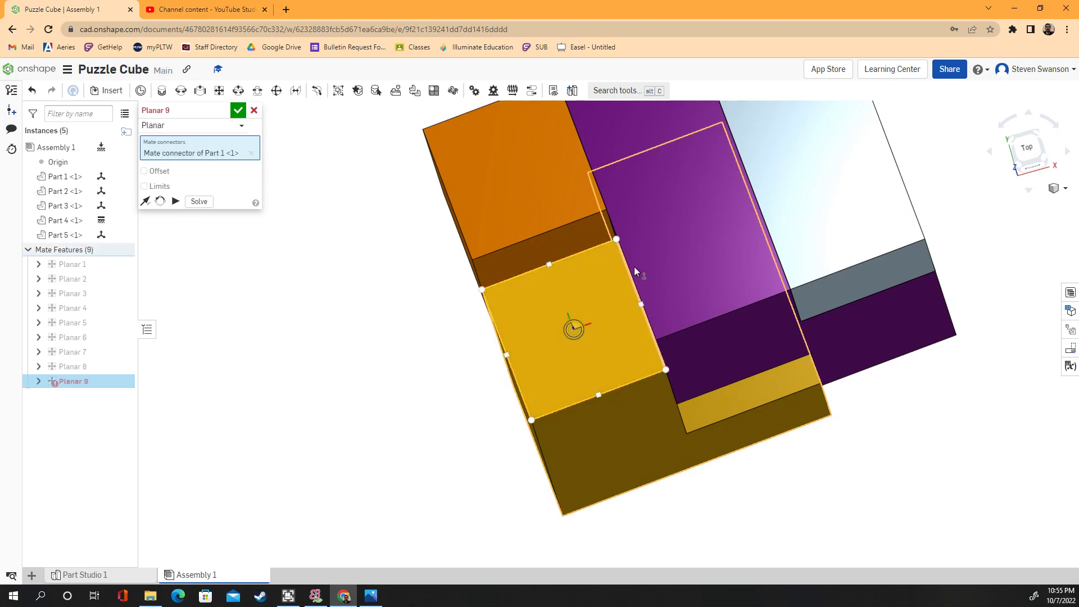
pyautogui.click(695, 242)
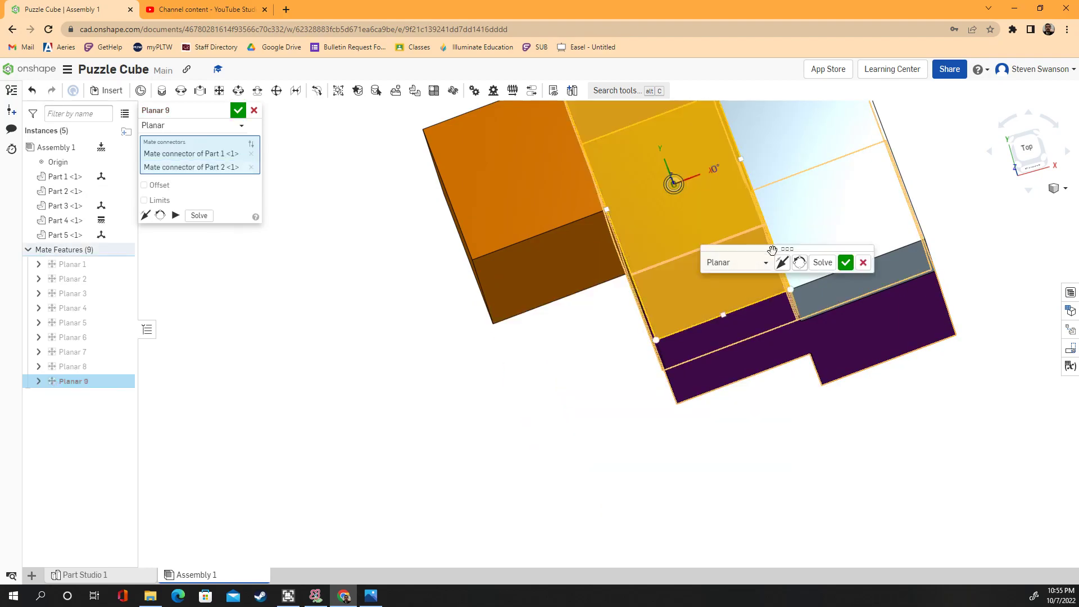
pyautogui.click(846, 262)
# Move the green part next to the open left side of the joined parts, lined up with the remaining gap.
pyautogui.moveTo(394, 351); pyautogui.dragTo(809, 402, button='right')
pyautogui.moveTo(484, 312); pyautogui.dragTo(633, 220, button='right')
pyautogui.moveTo(393, 230); pyautogui.dragTo(269, 450)
pyautogui.moveTo(709, 506); pyautogui.dragTo(735, 434, button='right')
pyautogui.moveTo(329, 528); pyautogui.dragTo(322, 345)
pyautogui.moveTo(218, 341); pyautogui.dragTo(255, 360, button='right')
pyautogui.moveTo(264, 375); pyautogui.dragTo(241, 440)
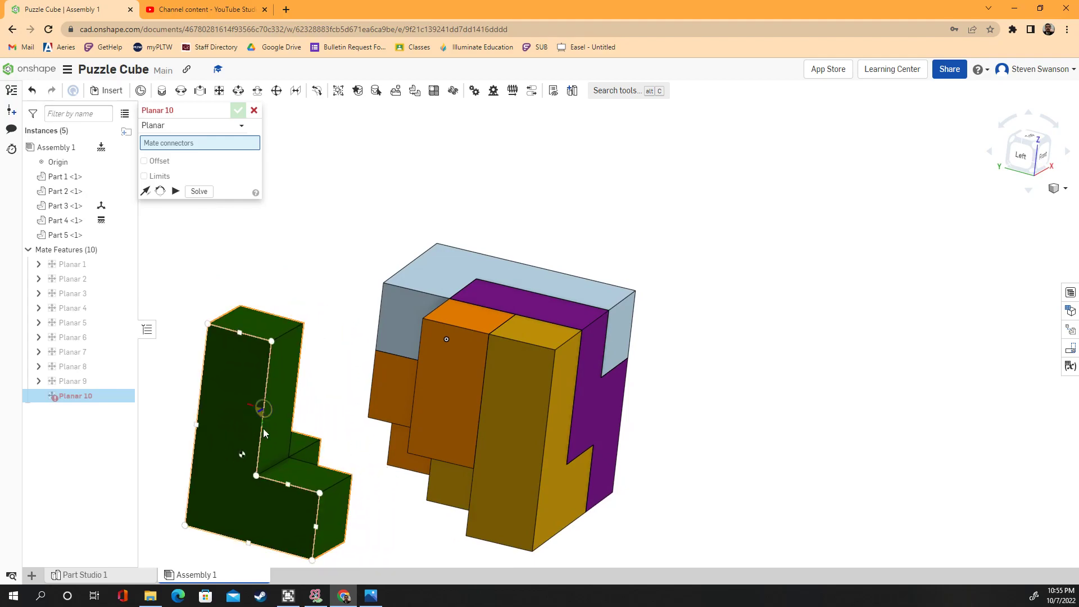
pyautogui.moveTo(335, 346); pyautogui.dragTo(362, 317, button='right')
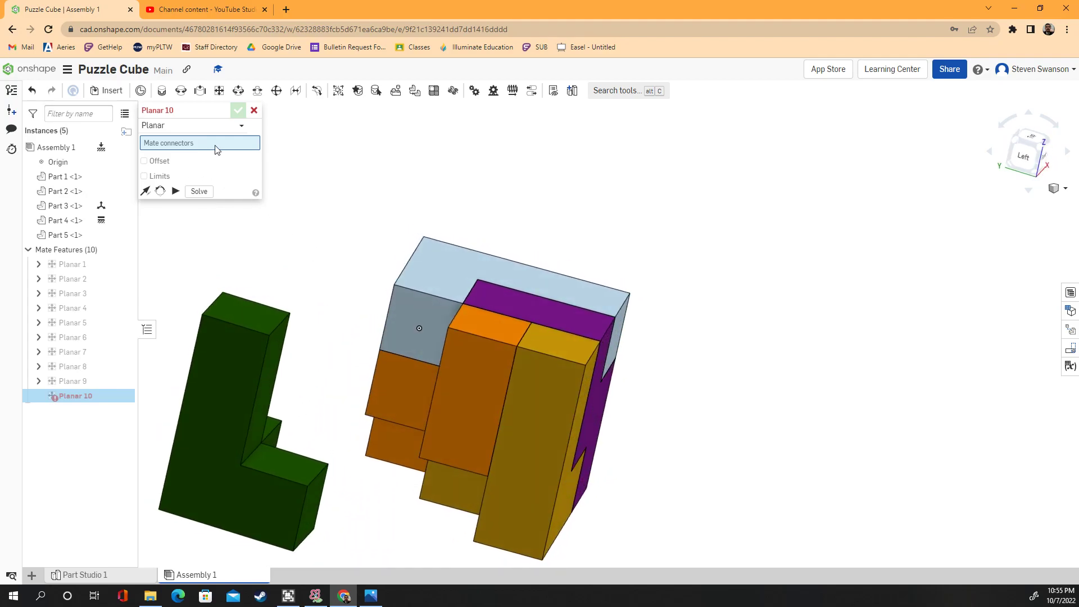
# Add a planar mate between the inner side face of the green part's tall leg and the light blue part's exposed left face.
pyautogui.moveTo(330, 207); pyautogui.dragTo(284, 296, button='right')
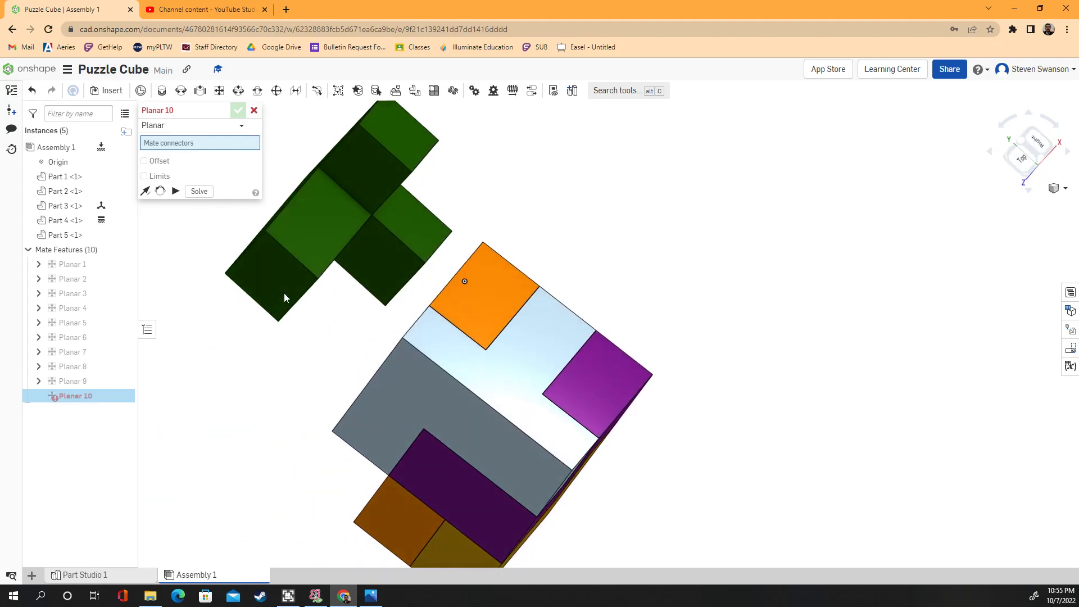
pyautogui.click(318, 226)
pyautogui.moveTo(258, 414); pyautogui.dragTo(409, 325, button='right')
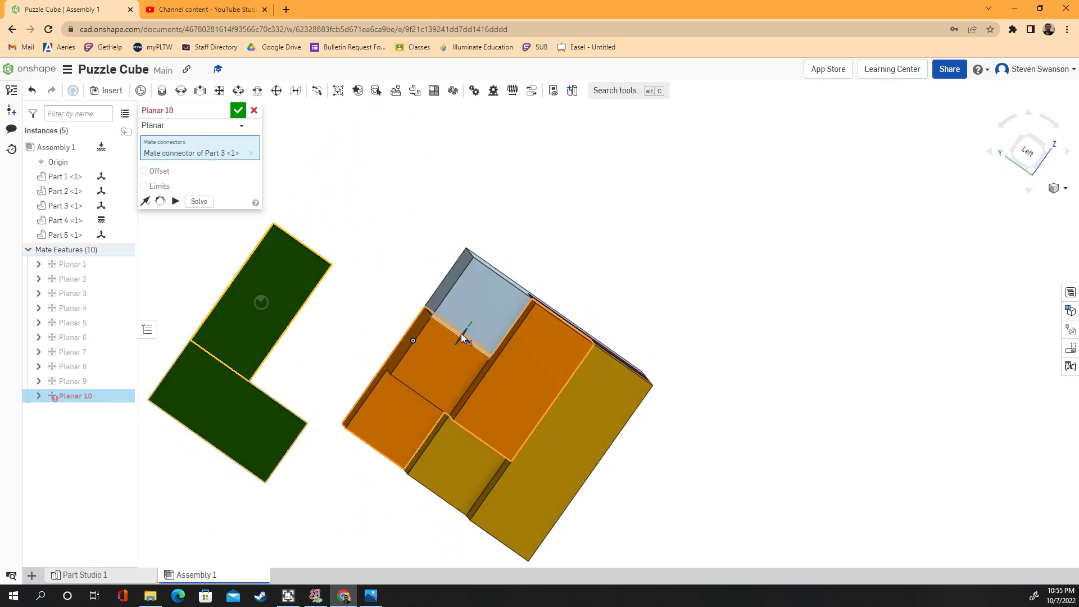
pyautogui.click(475, 306)
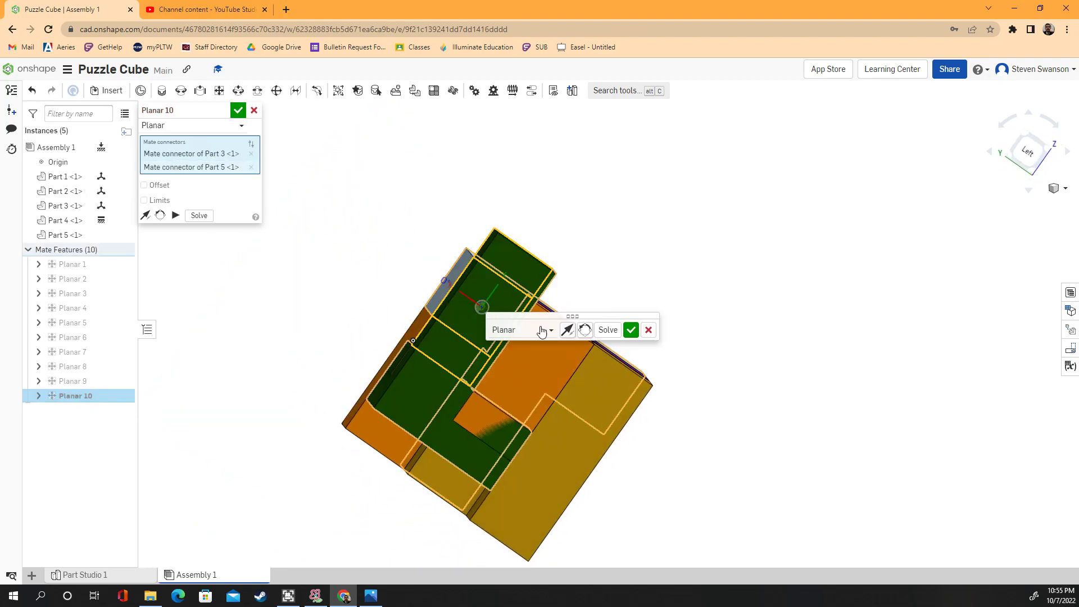
pyautogui.click(630, 333)
# Slide the green part toward the gap, and add a planar mate that sets the orange and green parts' back faces flush.
pyautogui.moveTo(636, 284)
pyautogui.mouseDown(button='right')
pyautogui.moveTo(611, 301)
pyautogui.moveTo(642, 276)
pyautogui.mouseUp(button='right')
pyautogui.moveTo(492, 312); pyautogui.dragTo(463, 348)
pyautogui.moveTo(345, 311); pyautogui.dragTo(309, 344, button='right')
pyautogui.moveTo(421, 367)
pyautogui.mouseDown()
pyautogui.moveTo(390, 355)
pyautogui.moveTo(403, 360)
pyautogui.mouseUp()
pyautogui.moveTo(270, 304); pyautogui.dragTo(358, 332, button='right')
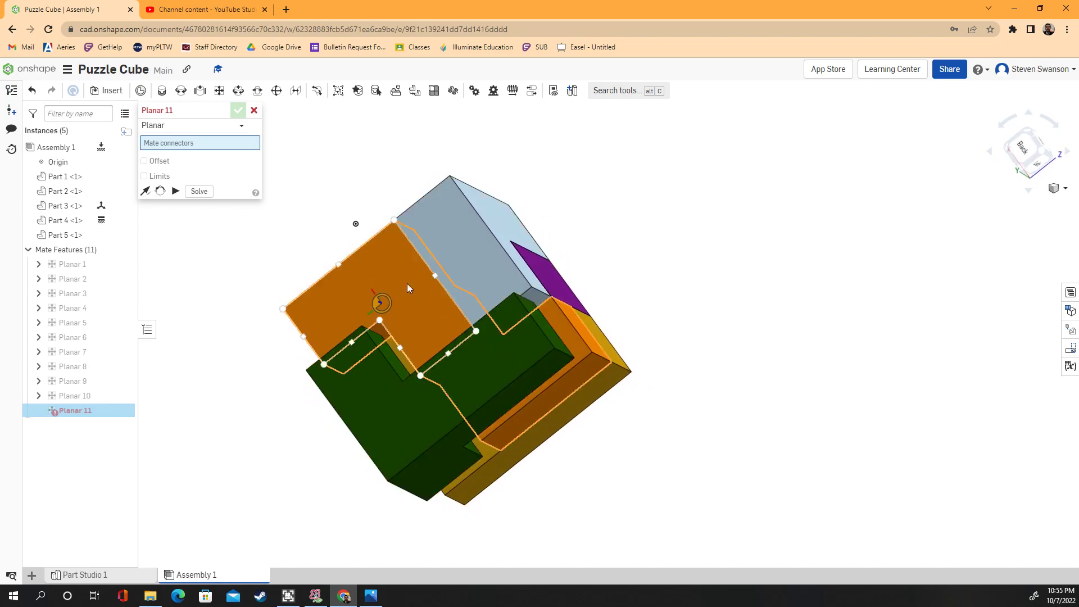
pyautogui.moveTo(300, 196); pyautogui.dragTo(315, 181, button='right')
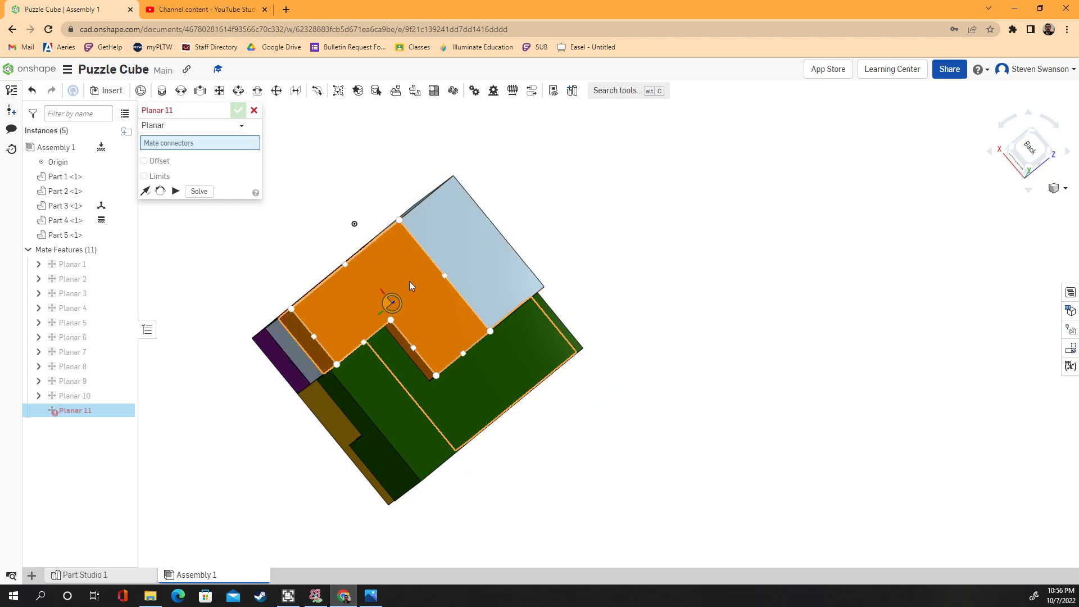
pyautogui.click(413, 294)
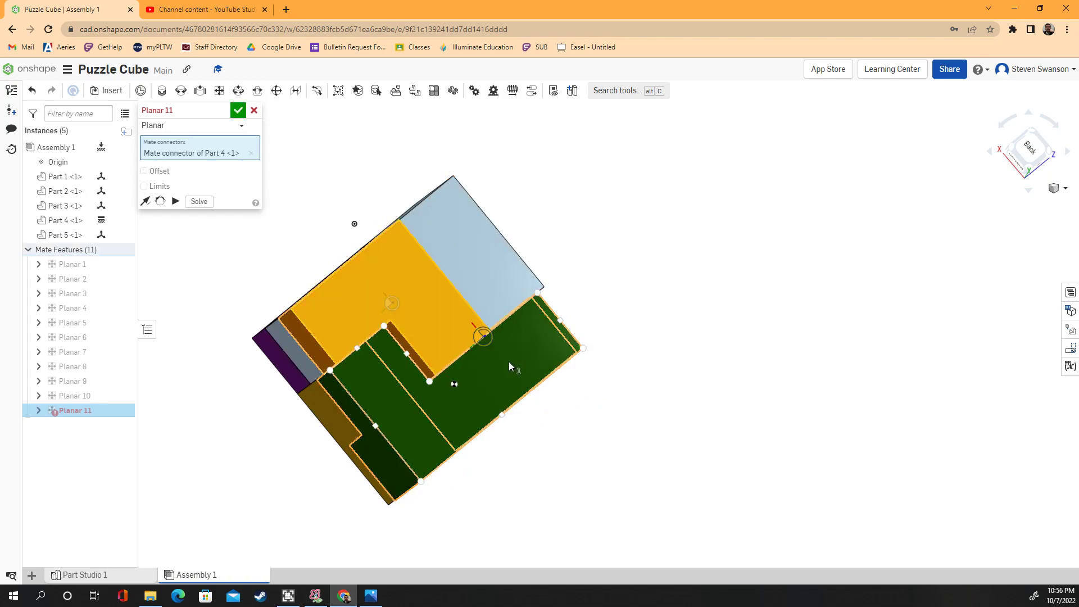
pyautogui.click(487, 376)
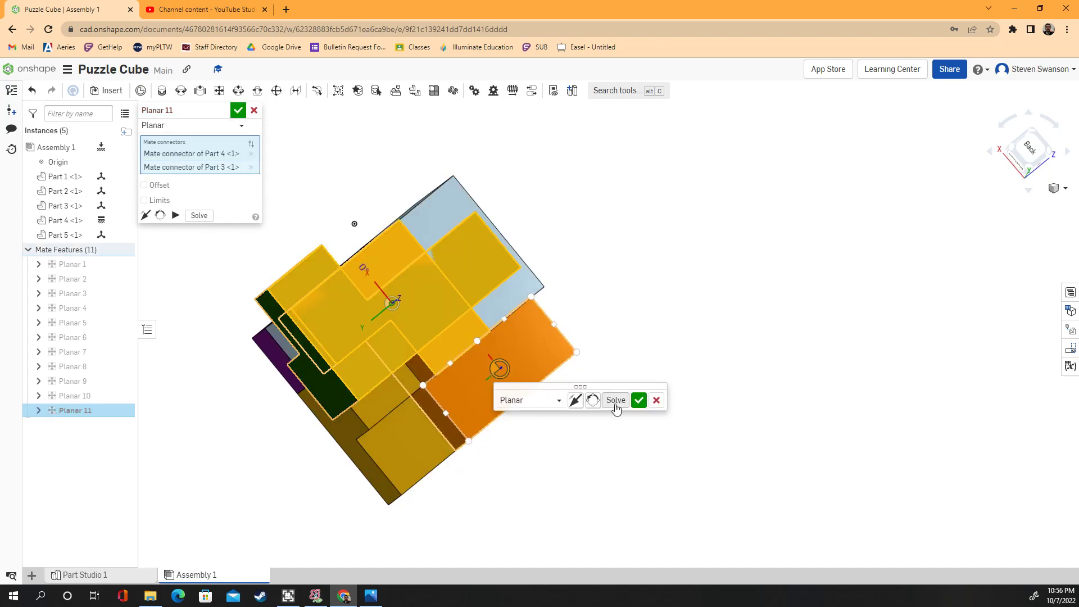
pyautogui.click(639, 400)
# Slide the green part down, and add a planar mate between its top face and the light blue part's top face.
pyautogui.moveTo(640, 404); pyautogui.dragTo(601, 399, button='right')
pyautogui.moveTo(478, 339)
pyautogui.mouseDown(button='right')
pyautogui.moveTo(473, 323)
pyautogui.moveTo(463, 346)
pyautogui.mouseUp(button='right')
pyautogui.moveTo(464, 349)
pyautogui.mouseDown()
pyautogui.moveTo(485, 294)
pyautogui.moveTo(458, 332)
pyautogui.mouseUp()
pyautogui.moveTo(182, 377); pyautogui.dragTo(283, 325, button='right')
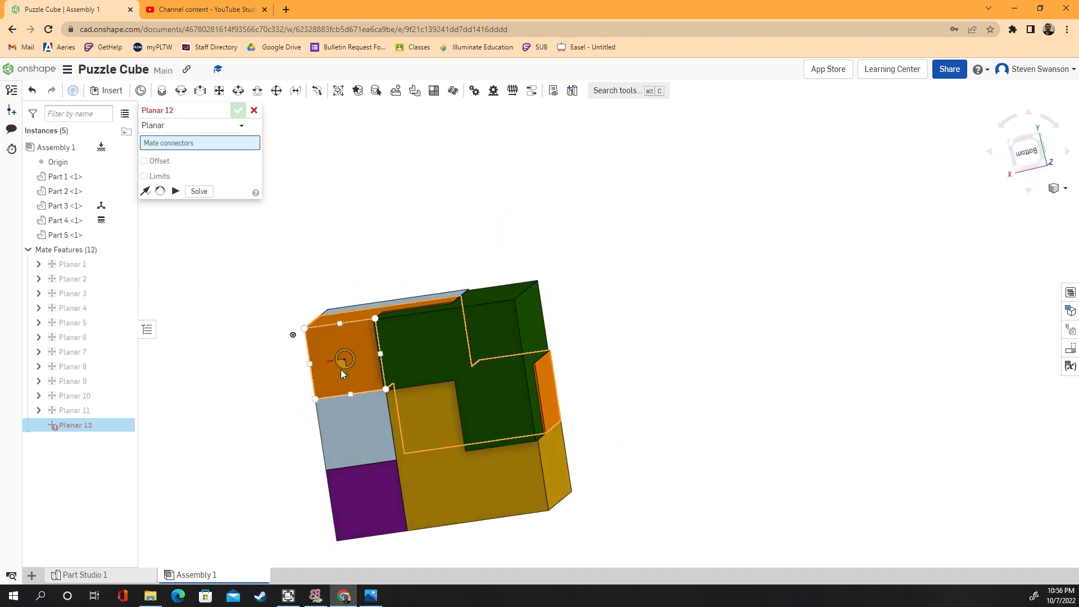
pyautogui.moveTo(432, 341); pyautogui.dragTo(456, 278, button='right')
pyautogui.moveTo(291, 365); pyautogui.dragTo(241, 373, button='right')
pyautogui.moveTo(299, 419); pyautogui.dragTo(308, 322, button='right')
pyautogui.moveTo(412, 363); pyautogui.dragTo(288, 338, button='right')
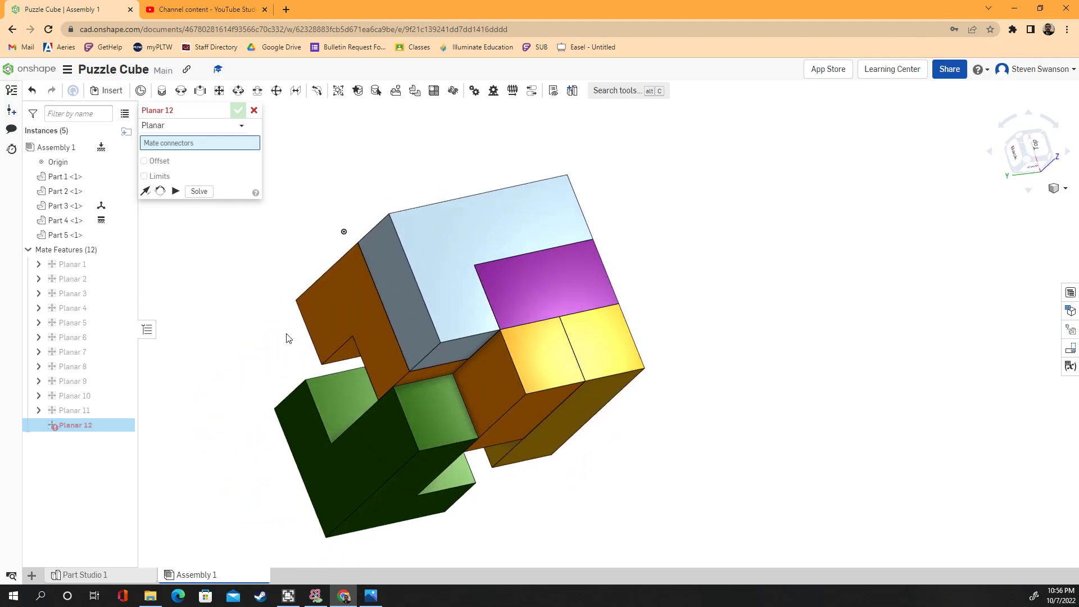
pyautogui.click(437, 413)
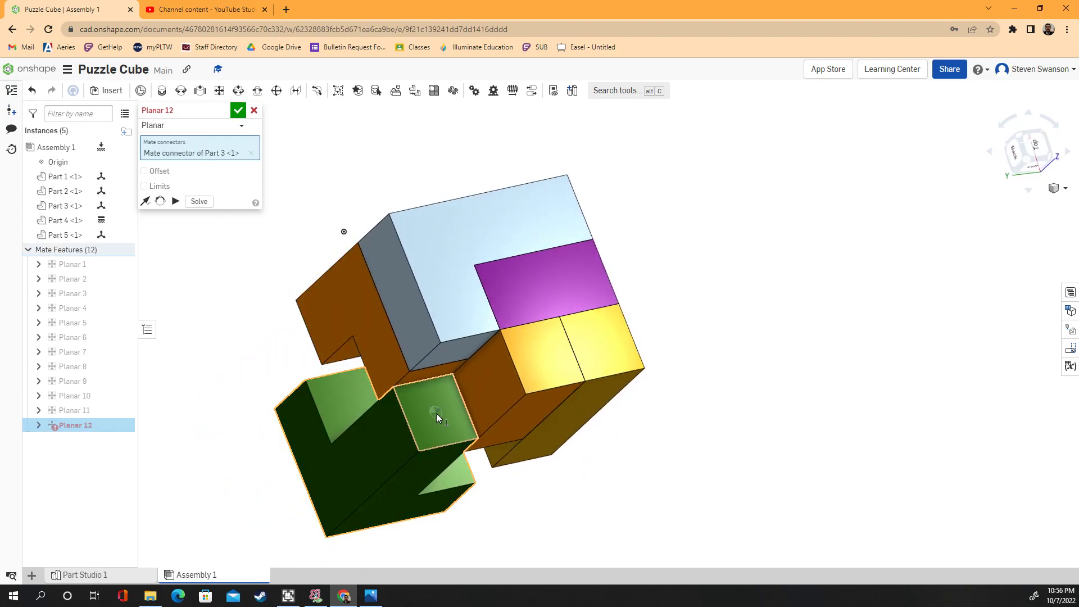
pyautogui.click(447, 255)
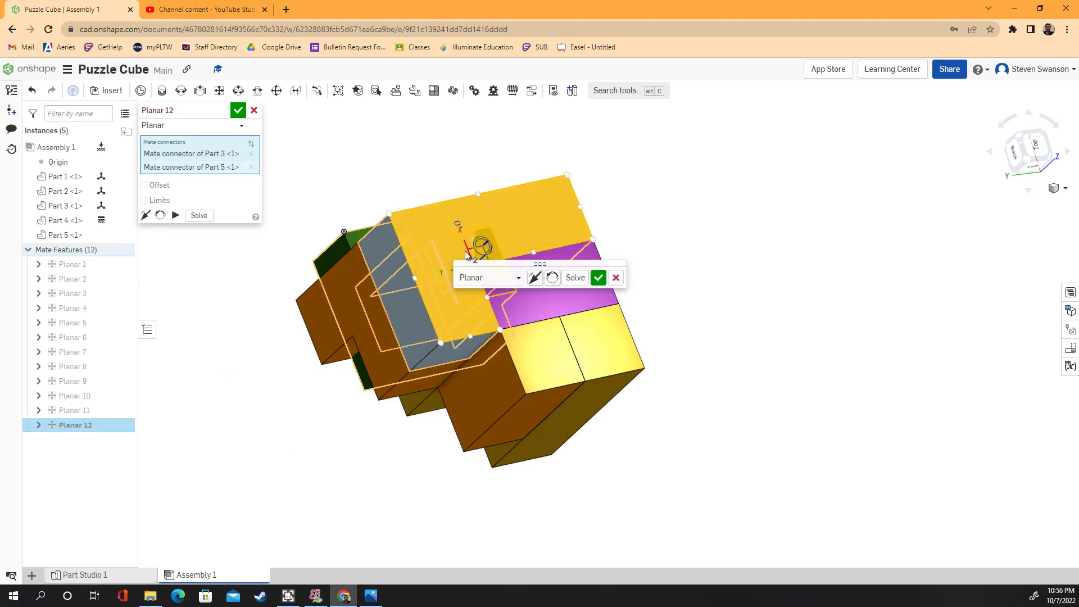
pyautogui.click(599, 278)
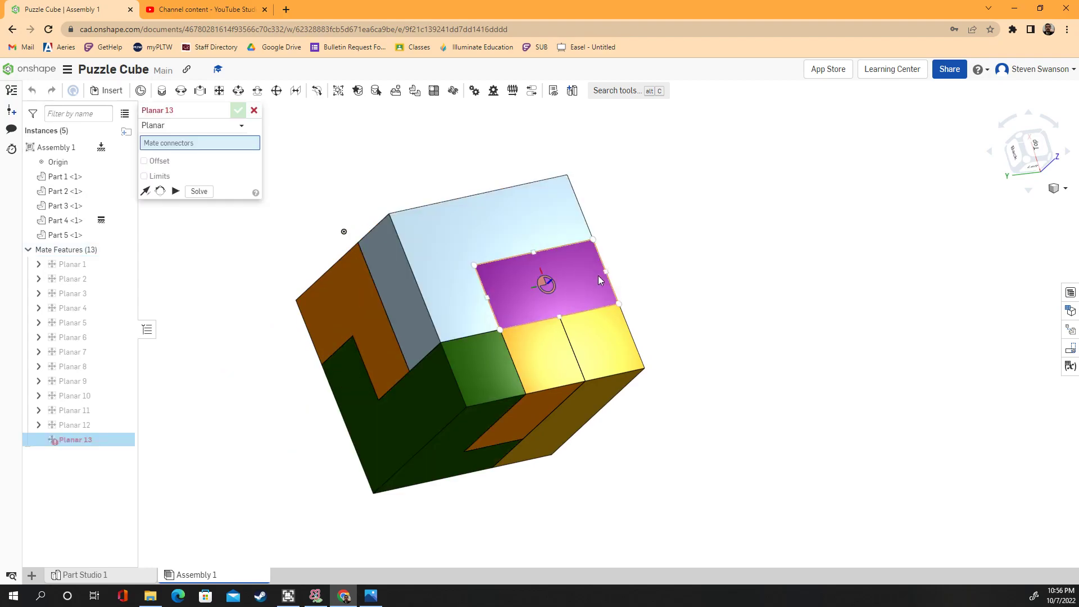
pyautogui.click(254, 110)
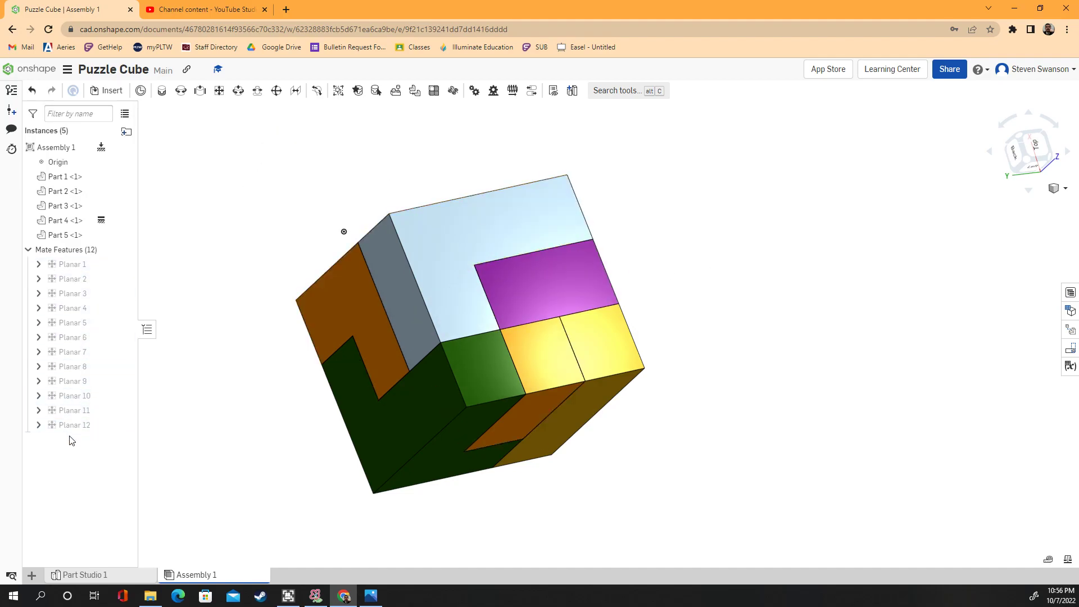
# Inspect the assembled puzzle cube from several sides and display it in the isometric view.
pyautogui.moveTo(281, 538); pyautogui.dragTo(484, 385, button='right')
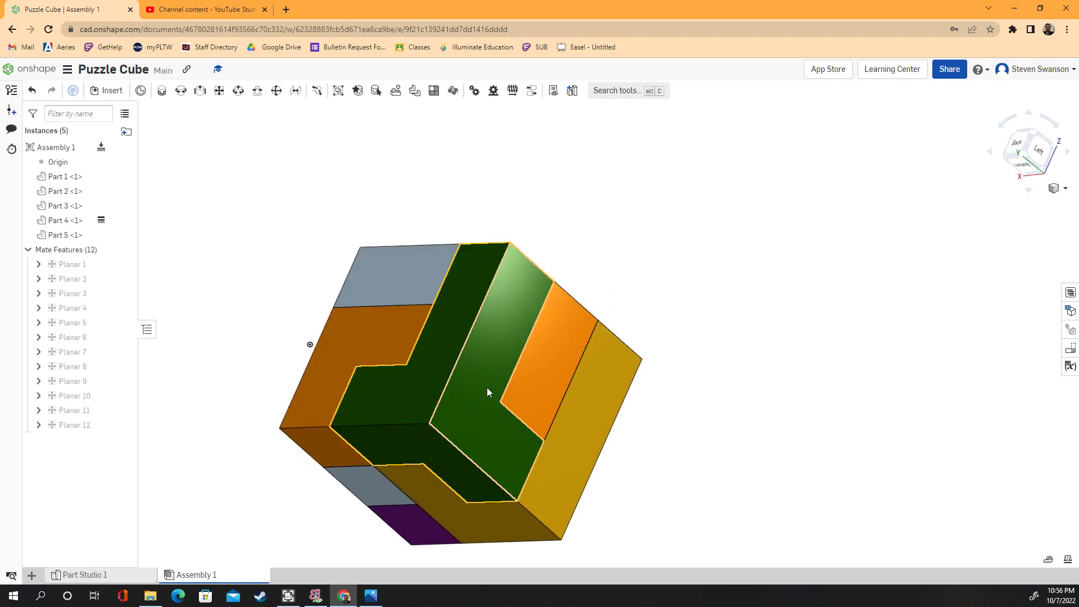
pyautogui.moveTo(144, 263); pyautogui.dragTo(746, 194, button='right')
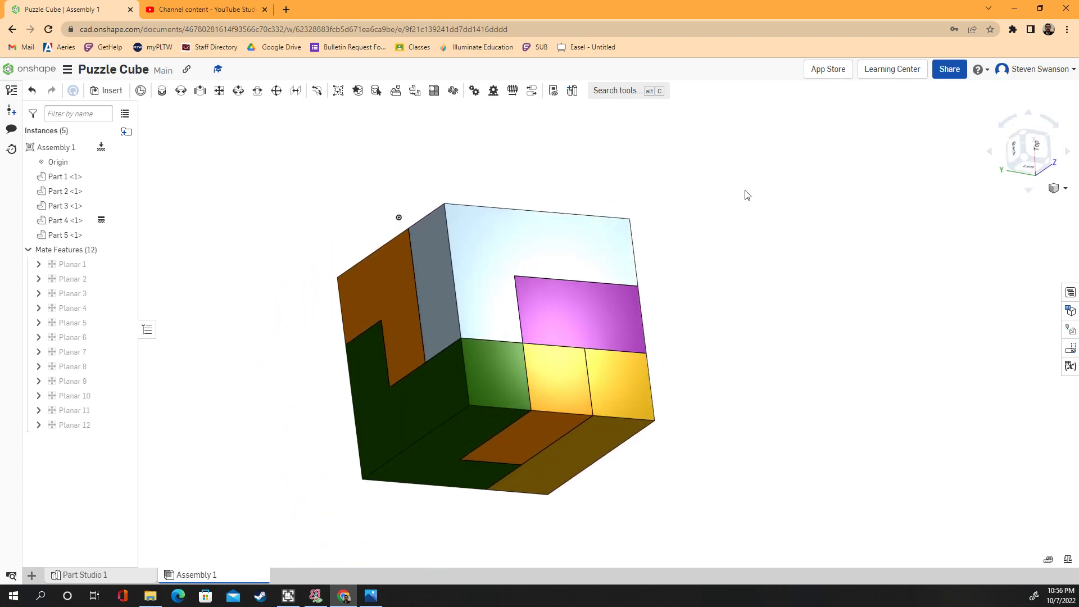
pyautogui.click(1066, 189)
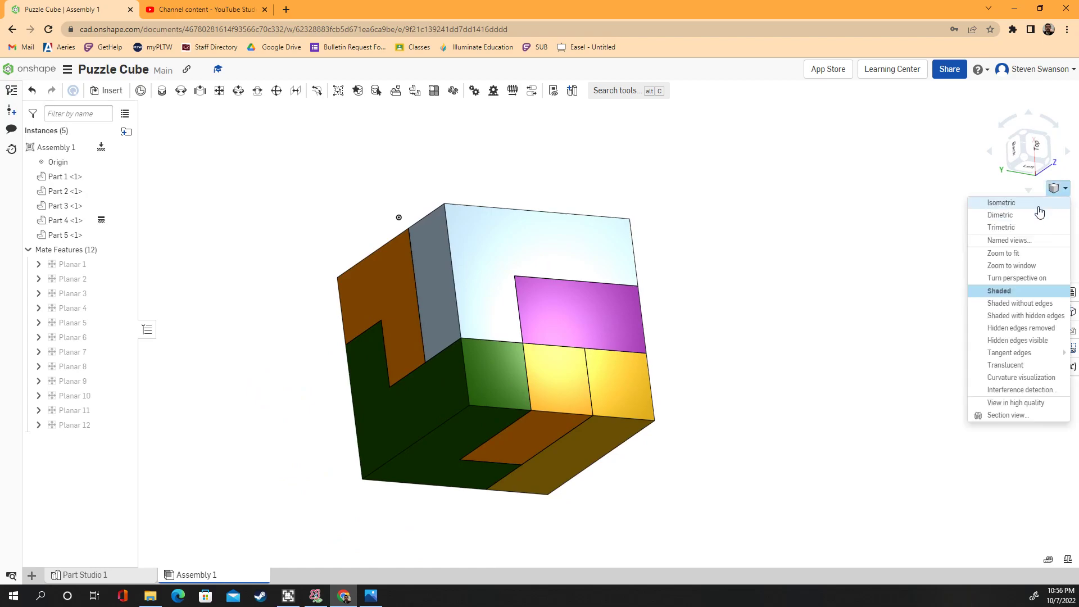
pyautogui.click(1009, 206)
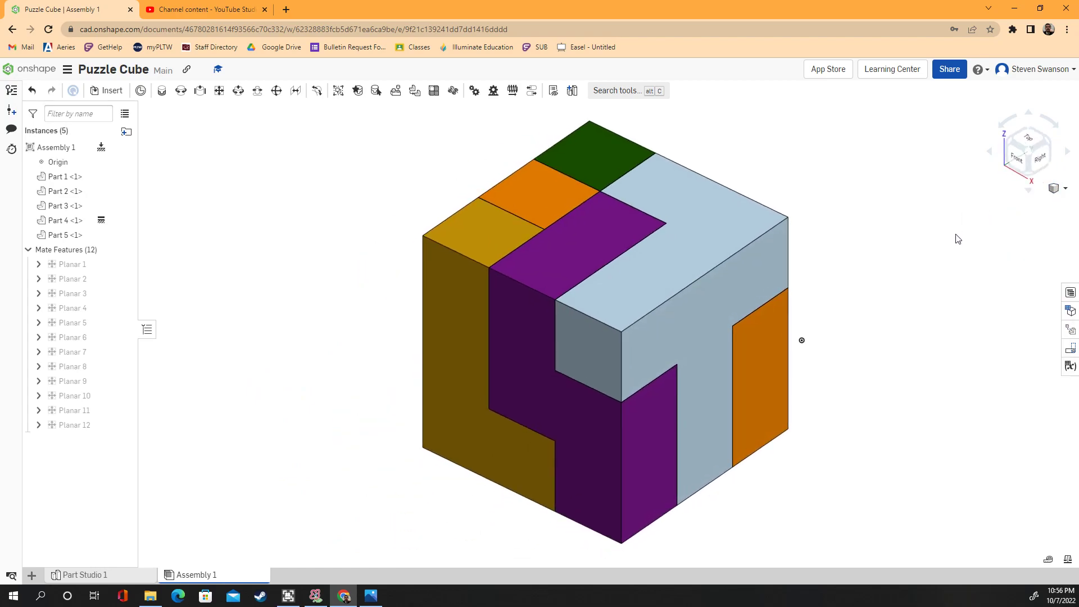
pyautogui.moveTo(811, 248); pyautogui.dragTo(612, 258, button='middle')
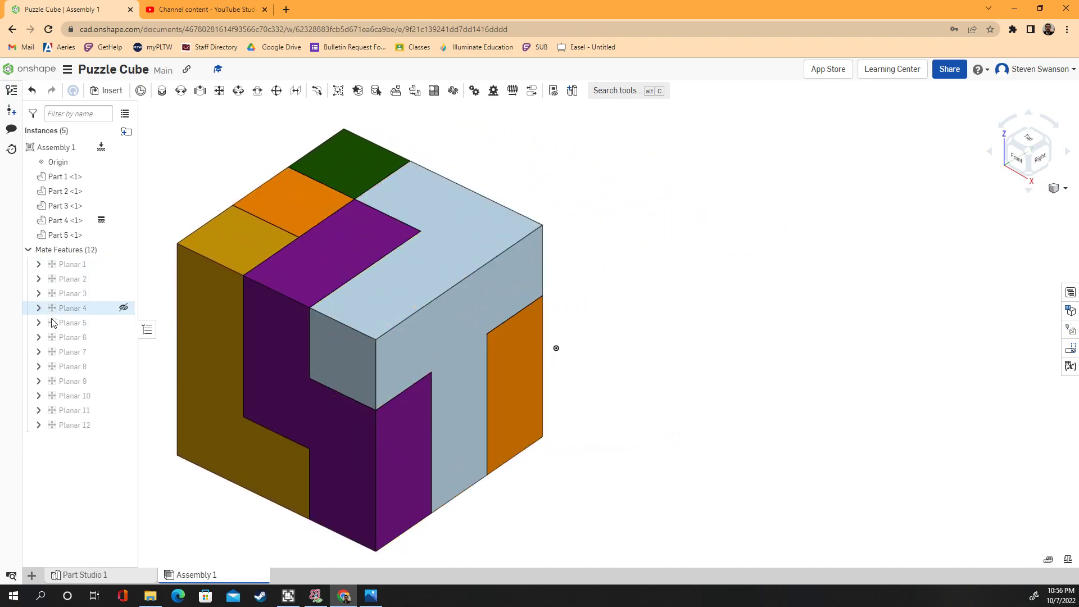